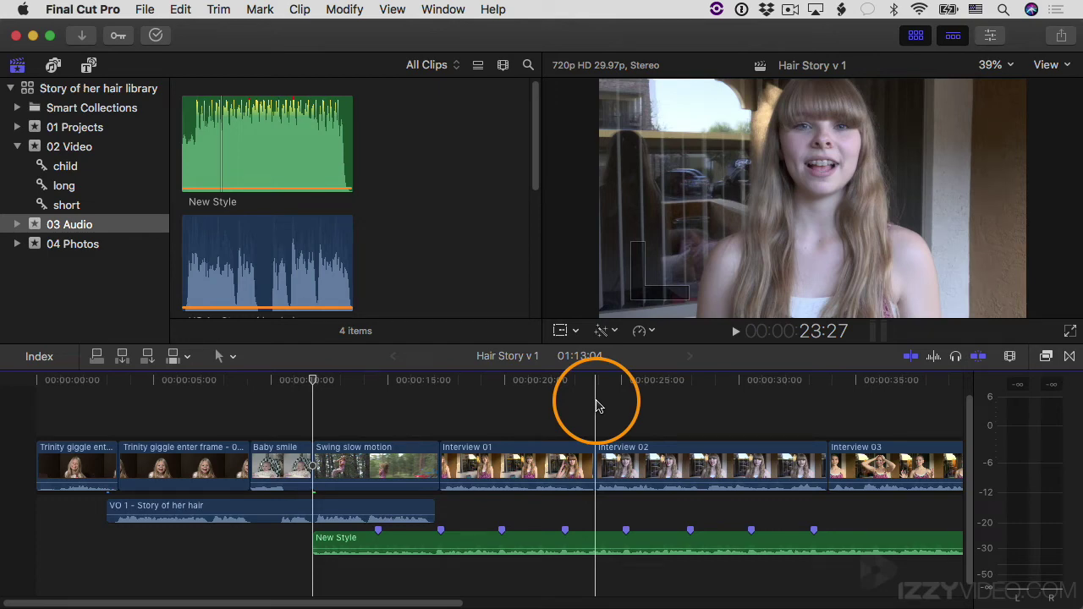
# - In the 04 Photos event, select Photo 01, Photo 02 - Dance and Photo 03 - Smile together
pyautogui.click(82, 249)
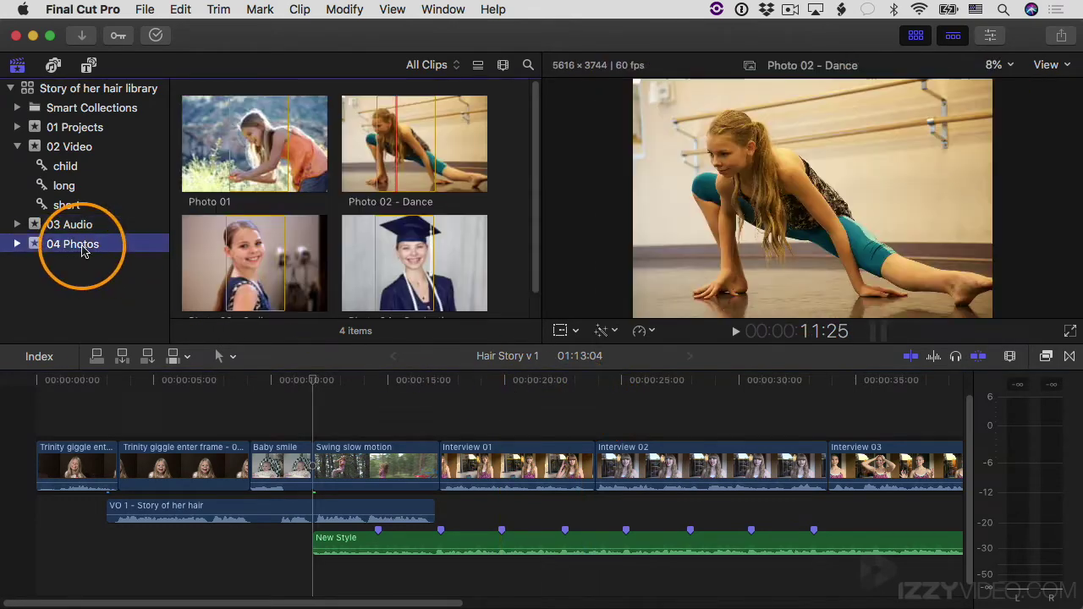
pyautogui.click(262, 149)
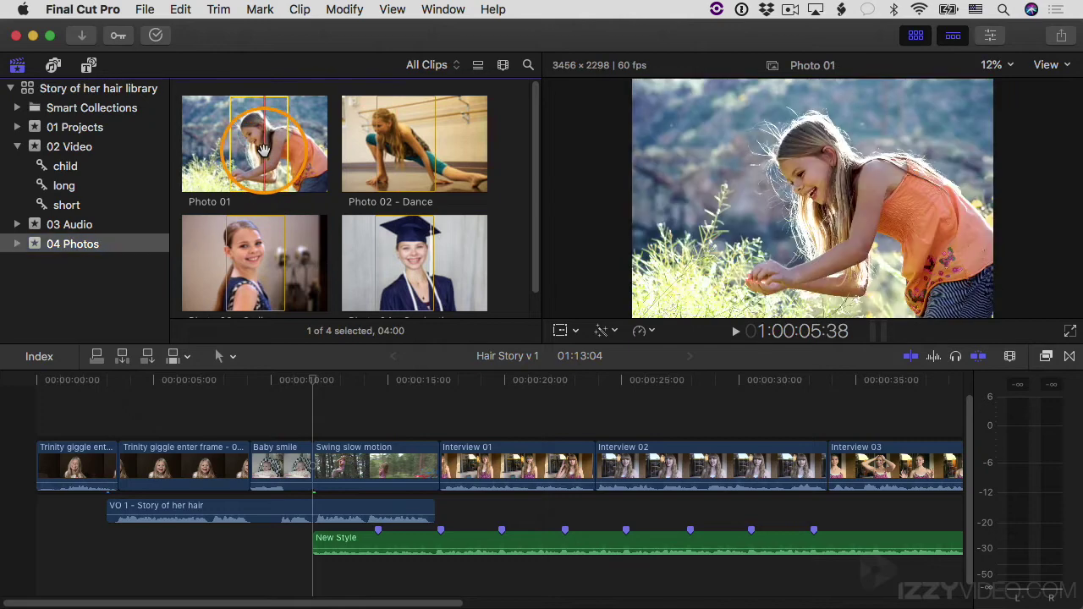
pyautogui.click(404, 144)
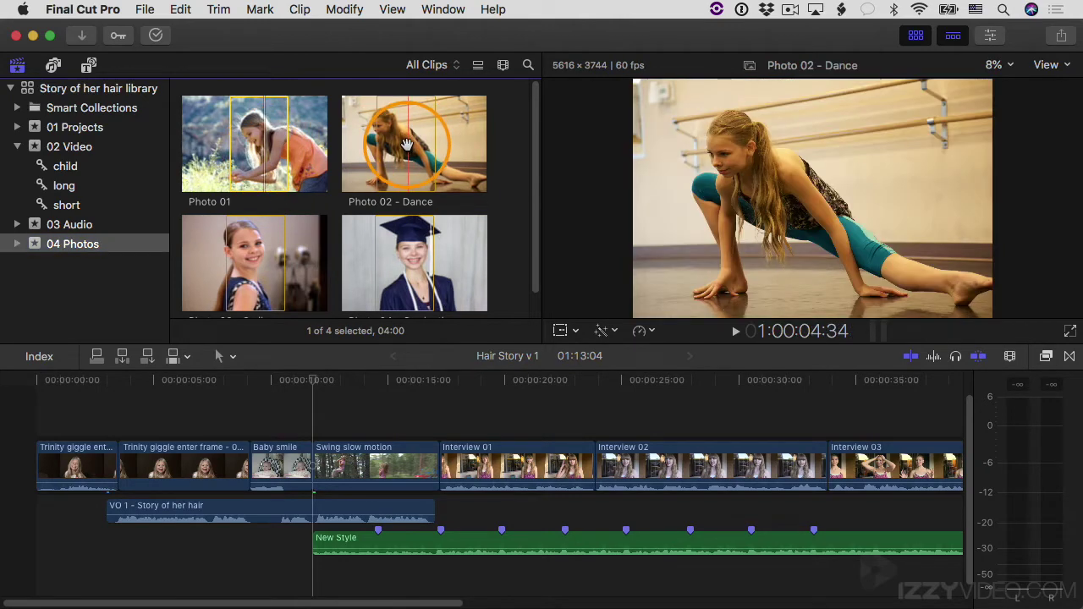
pyautogui.keyDown('super'); pyautogui.click(406, 146); pyautogui.keyUp('super')
pyautogui.click(257, 254)
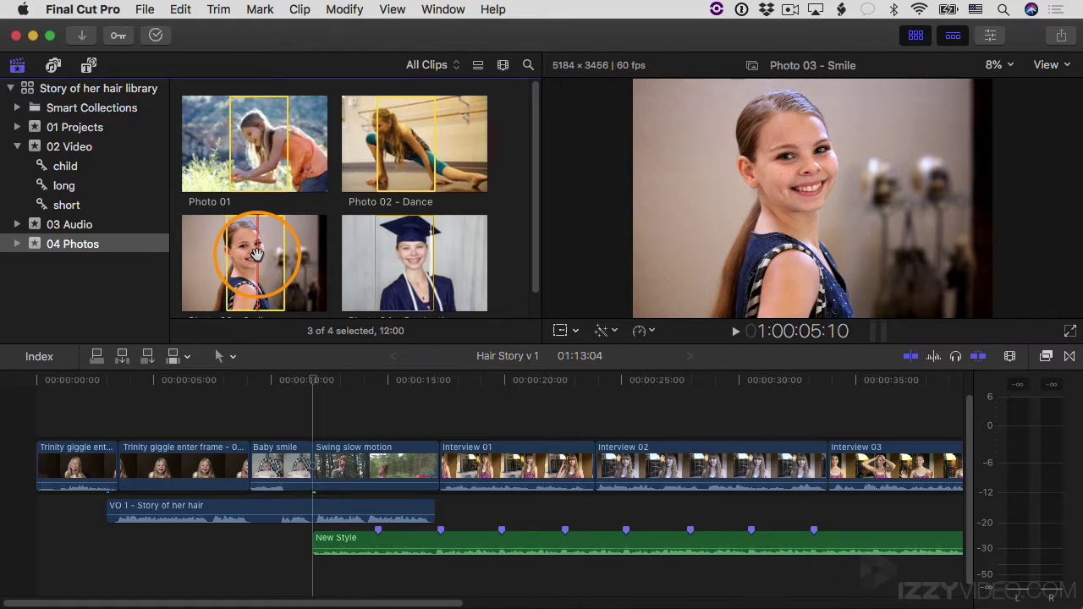
# - Drag the three photos into the storyline after Swing slow motion, ahead of Interview 01
pyautogui.moveTo(257, 254); pyautogui.dragTo(444, 476)
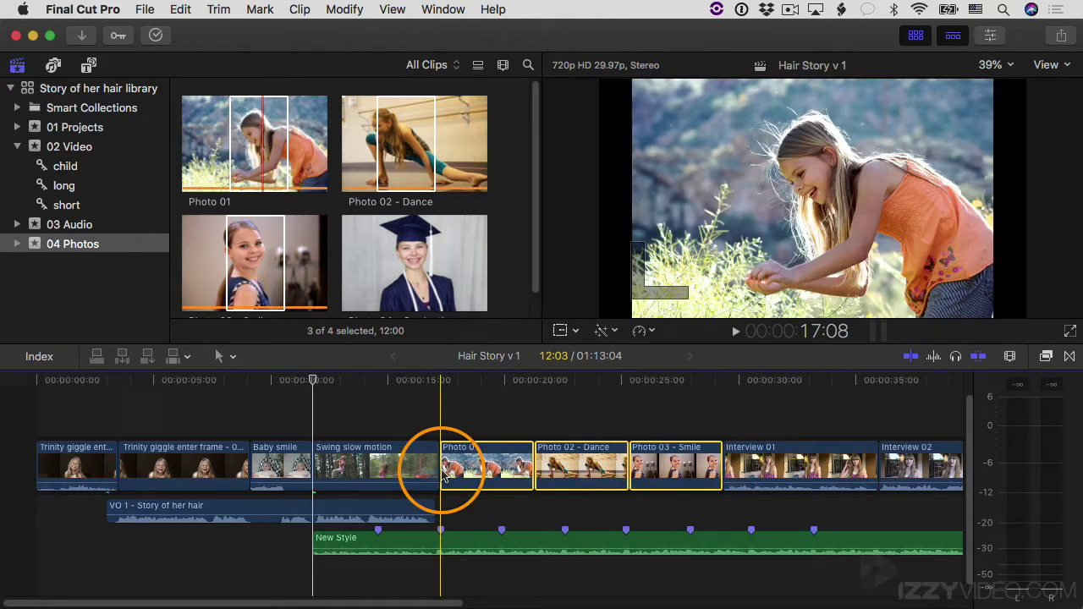
# - Check the durations of Photo 01 (04:01), Interview 01 and Interview 02, then reselect Photo 01
pyautogui.click(479, 411)
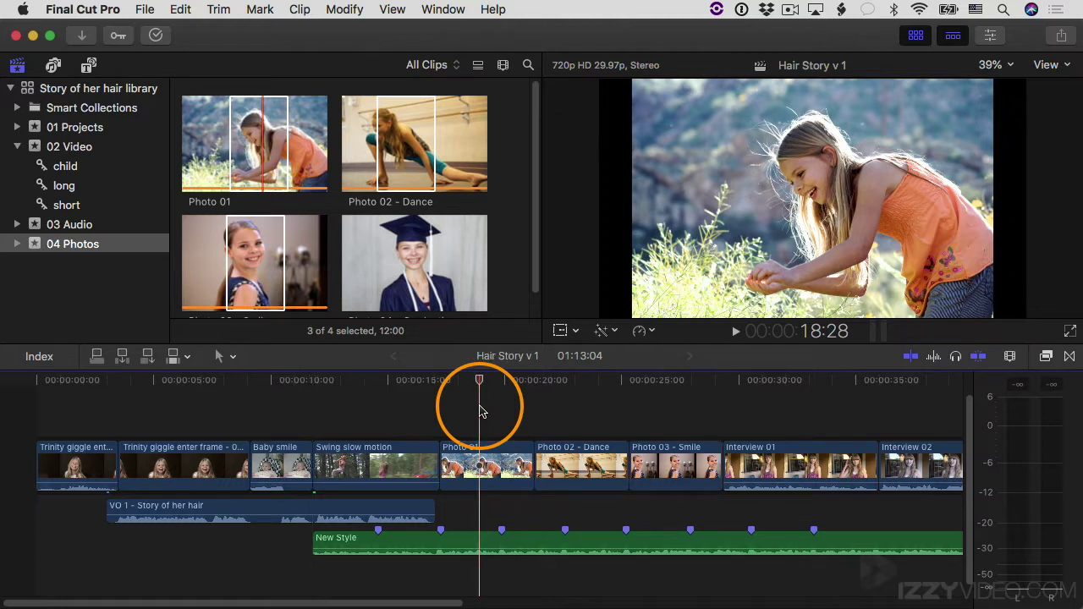
pyautogui.click(480, 461)
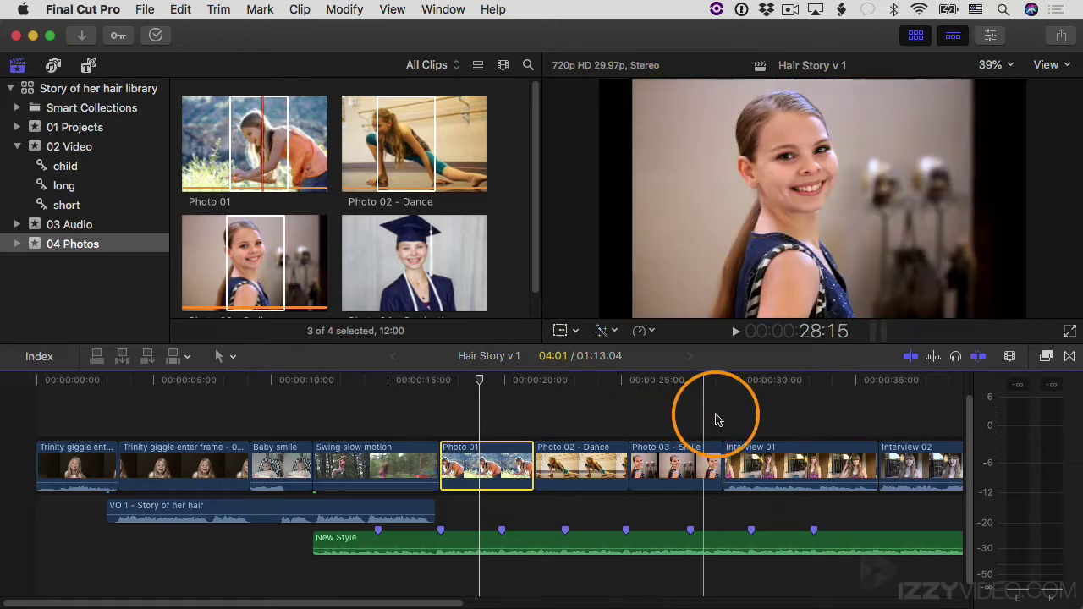
pyautogui.click(745, 455)
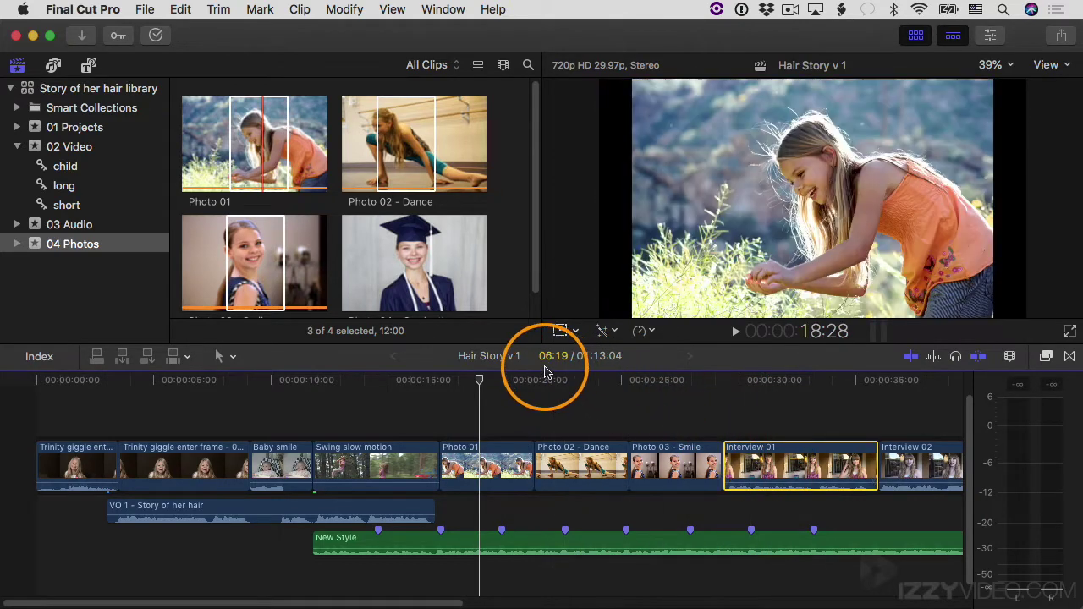
pyautogui.click(906, 461)
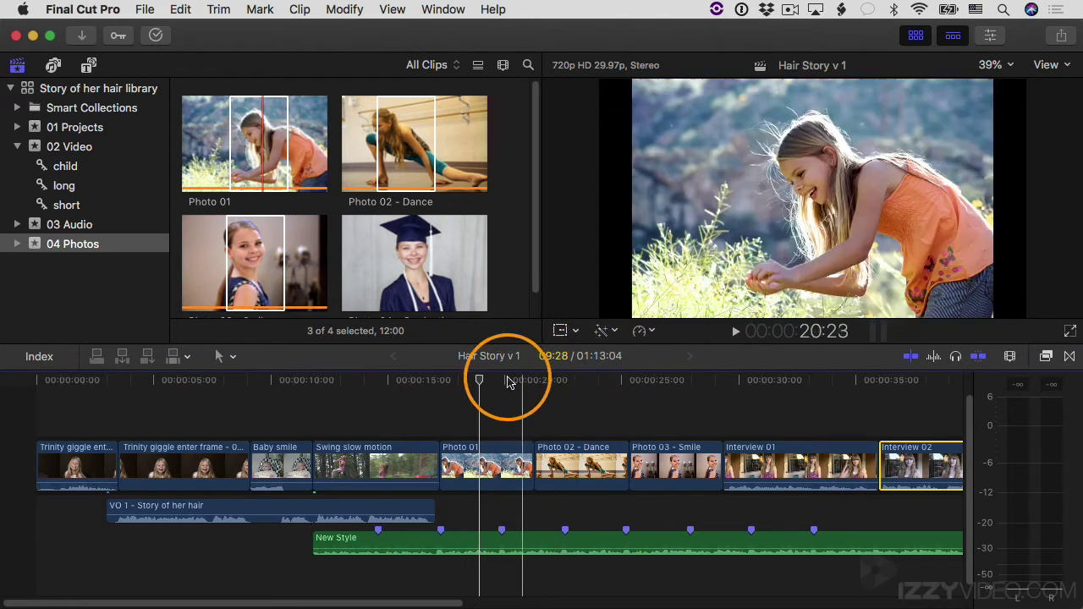
pyautogui.click(486, 461)
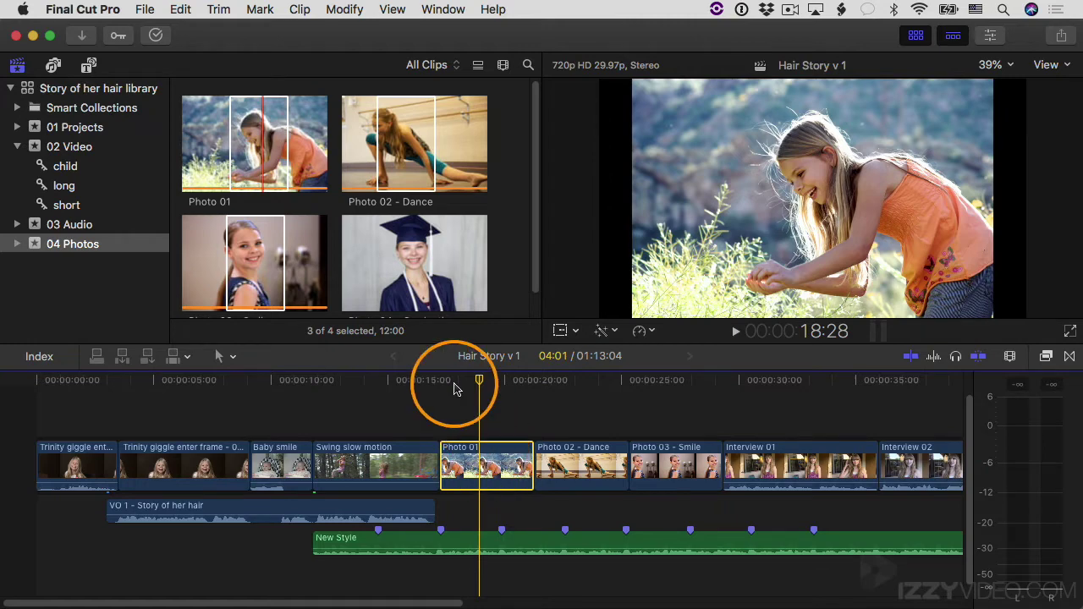
# - Set the Editing preference for still images to 4.00 seconds and close Preferences
pyautogui.click(106, 12)
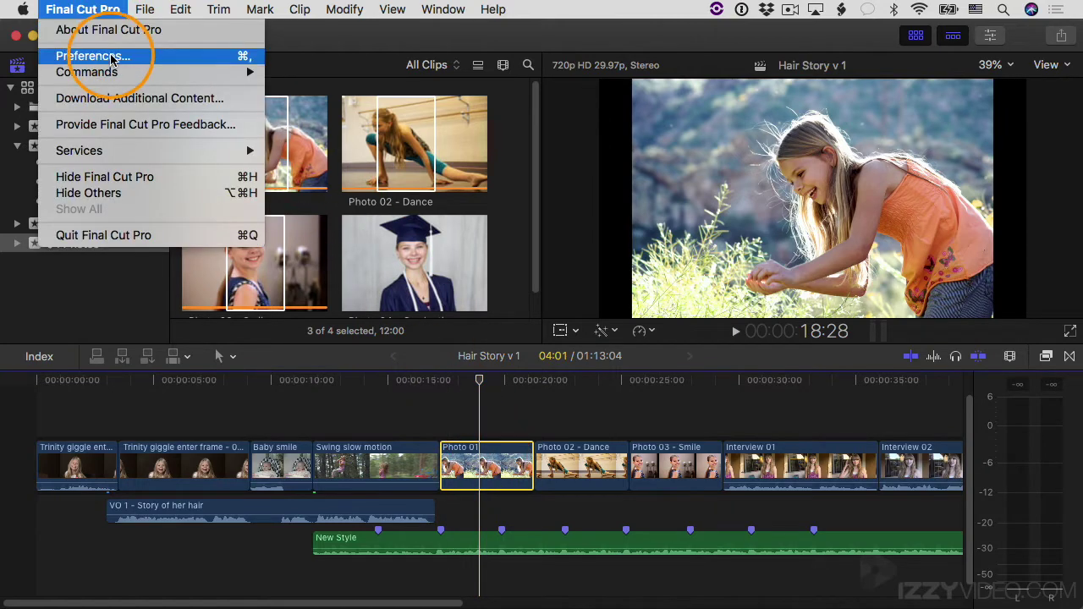
pyautogui.click(109, 55)
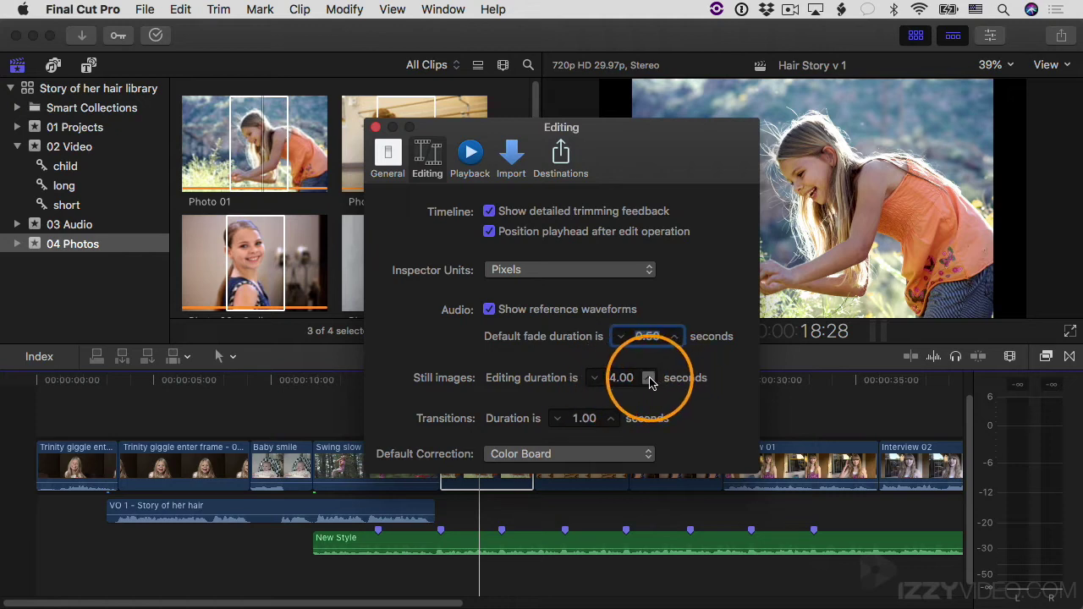
pyautogui.click(595, 378)
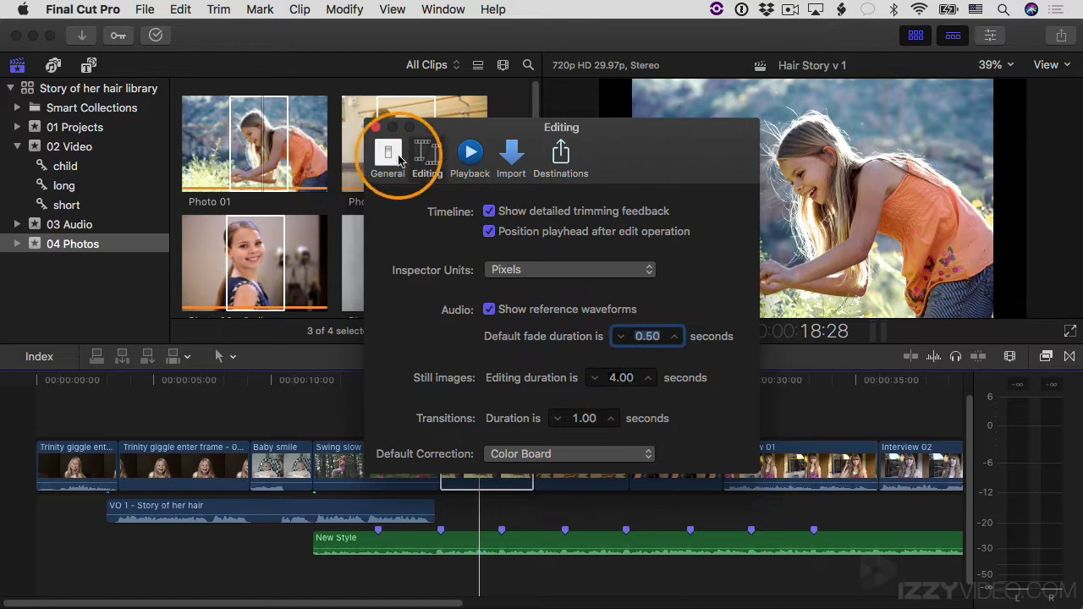
pyautogui.click(375, 127)
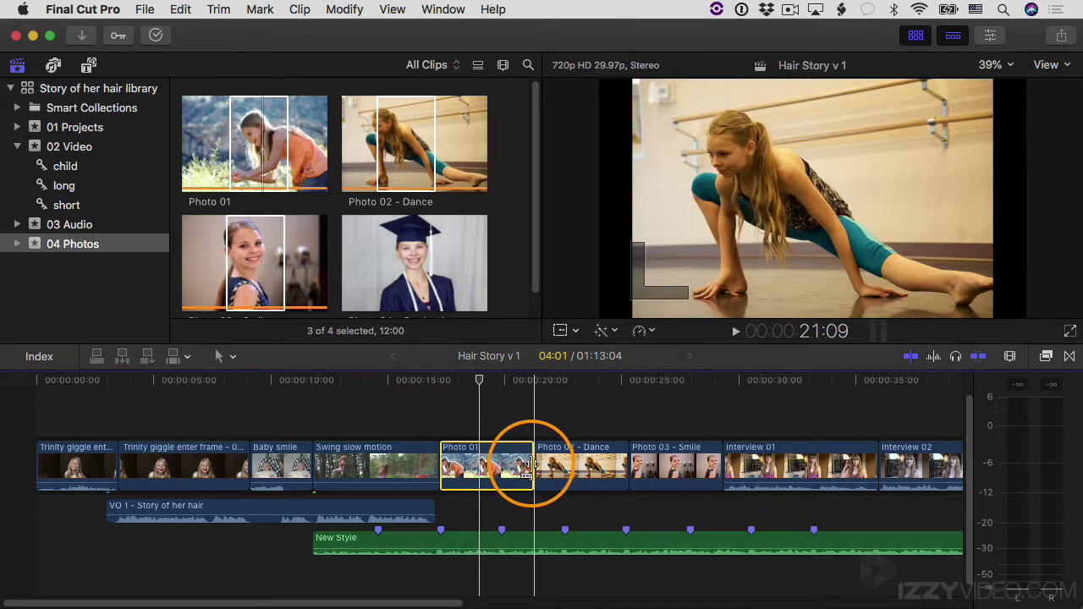
# - Ripple-trim the ends of Photo 01, Photo 02 - Dance and Photo 03 - Smile shorter
pyautogui.moveTo(533, 465); pyautogui.dragTo(497, 471)
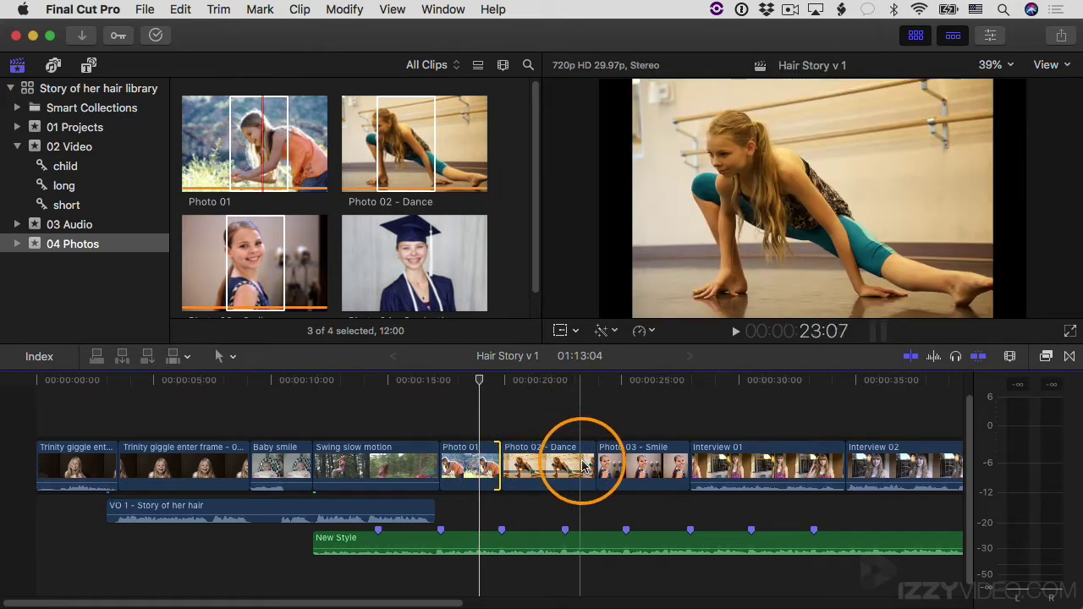
pyautogui.moveTo(584, 466); pyautogui.dragTo(562, 465)
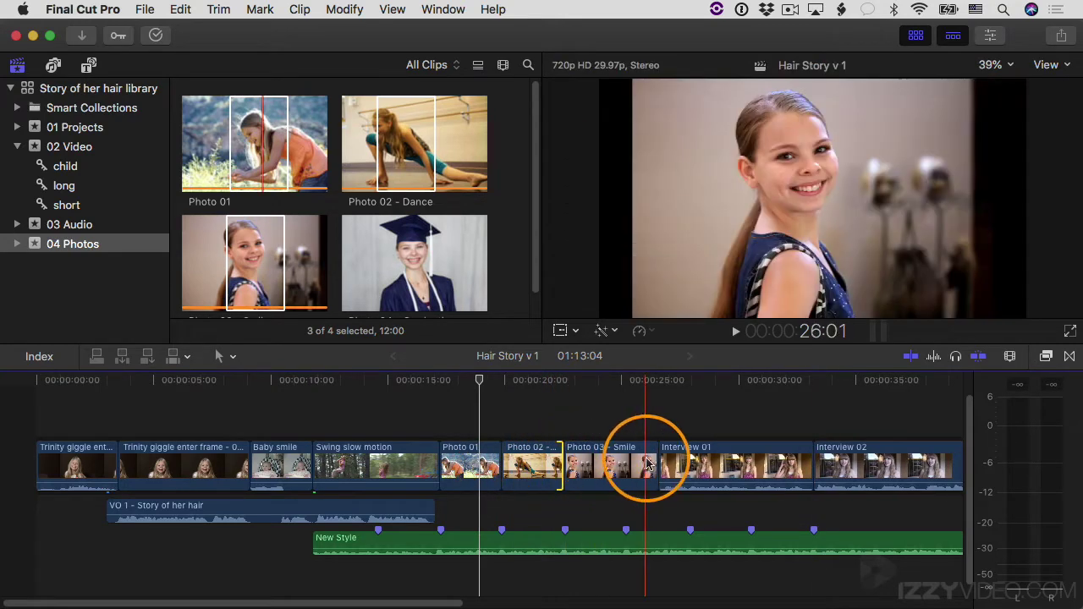
pyautogui.moveTo(659, 464); pyautogui.dragTo(623, 461)
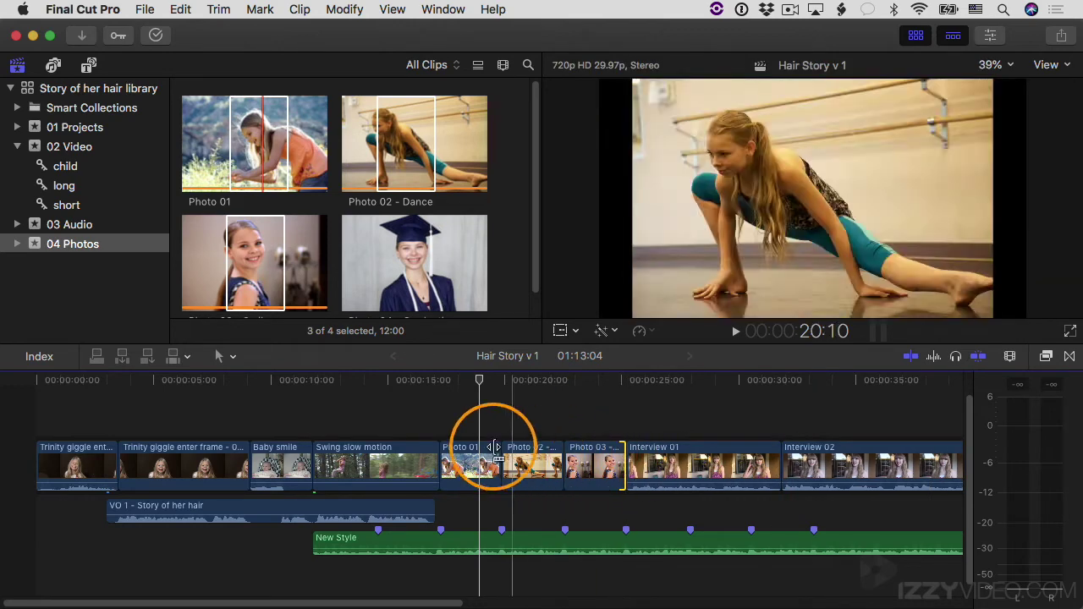
# - Play through the shortened photos, then park the playhead at 18:23 and select Photo 01
pyautogui.press('space')
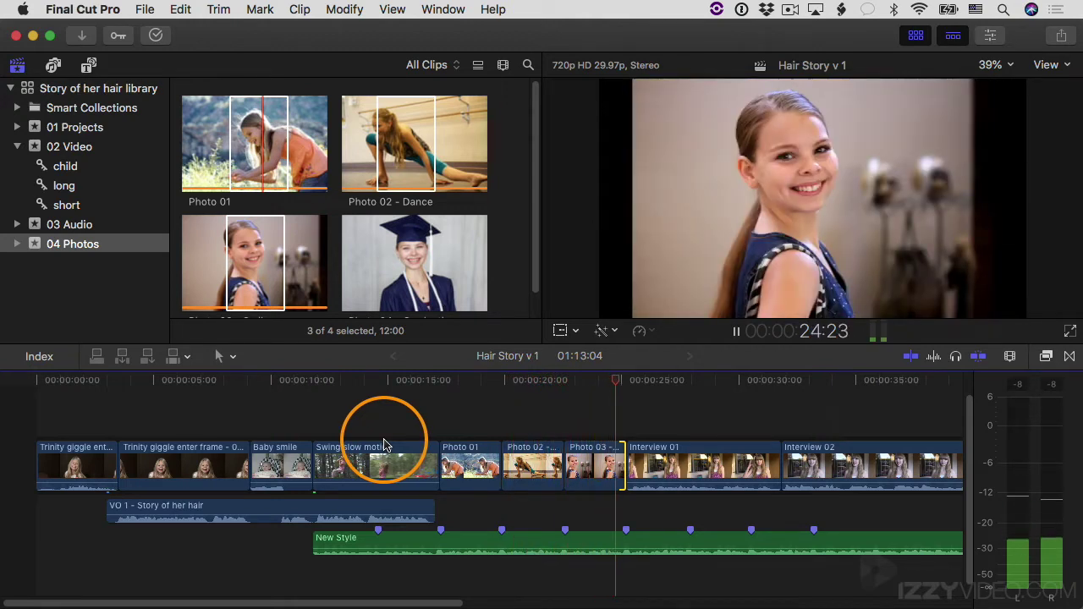
pyautogui.press('space')
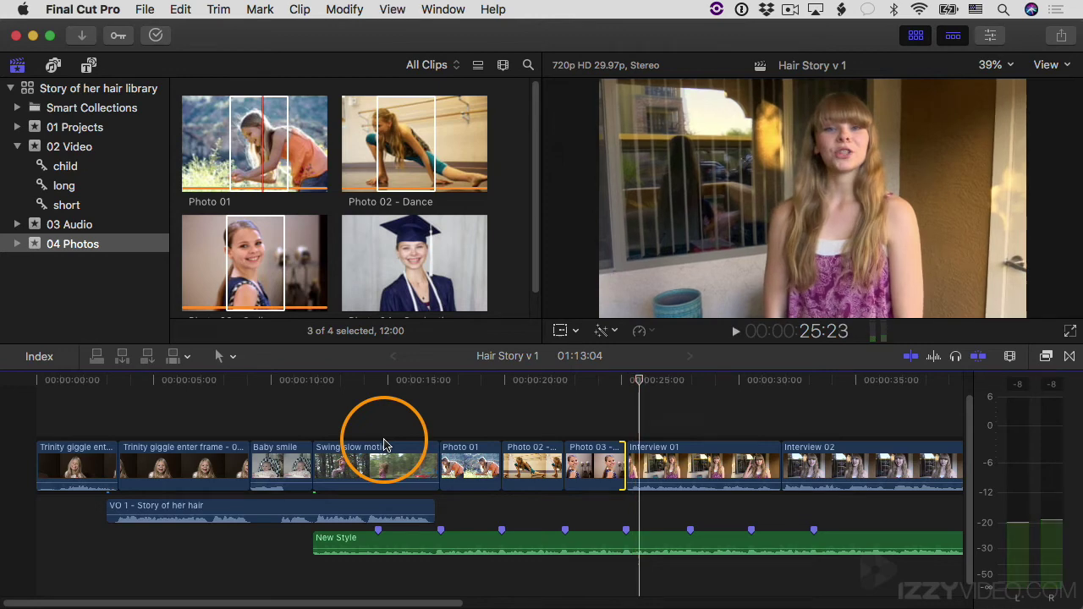
pyautogui.click(476, 382)
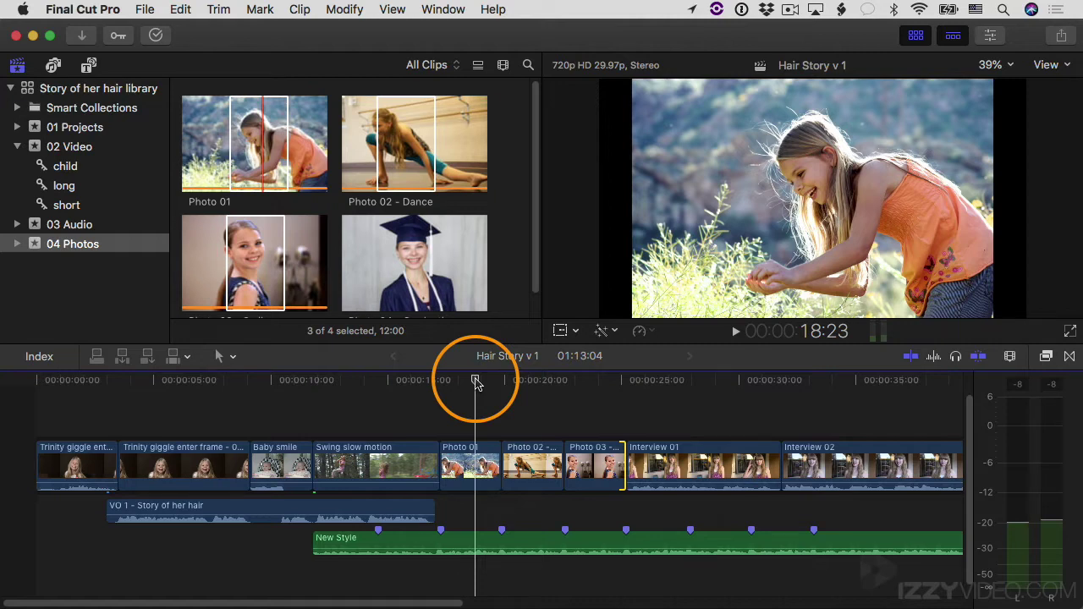
pyautogui.click(478, 464)
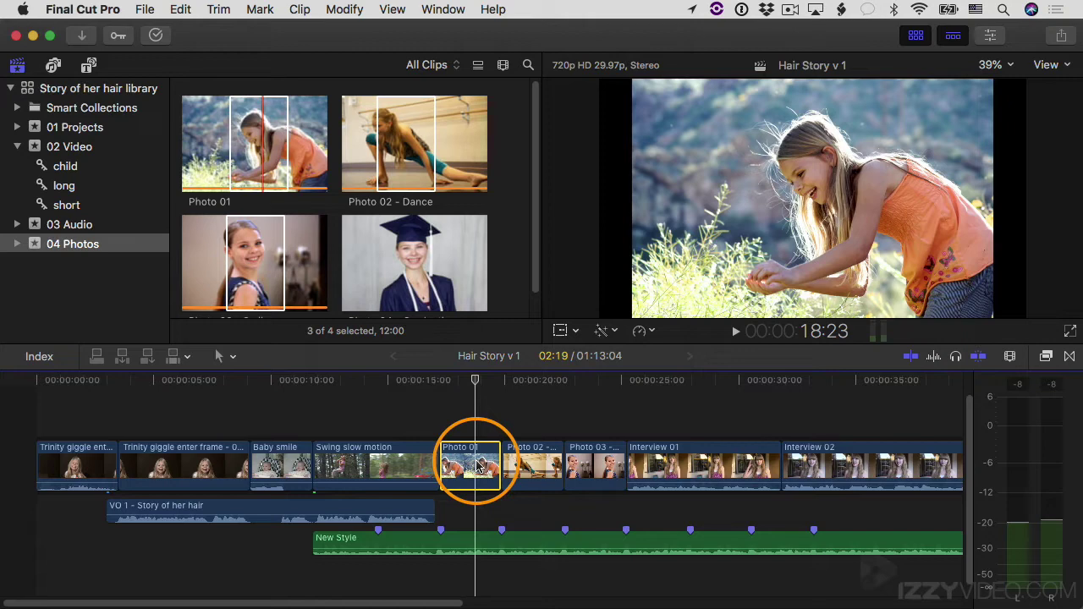
# - Inspect Photo 01, viewing its Info metadata, then its Video settings showing Spatial Conform Fit
pyautogui.click(992, 36)
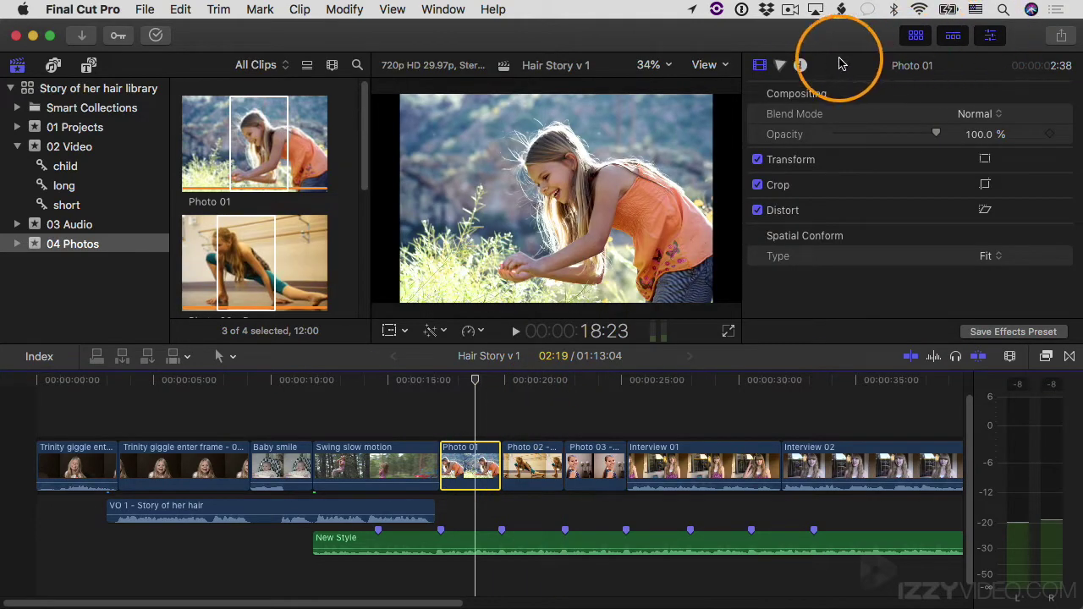
pyautogui.click(800, 65)
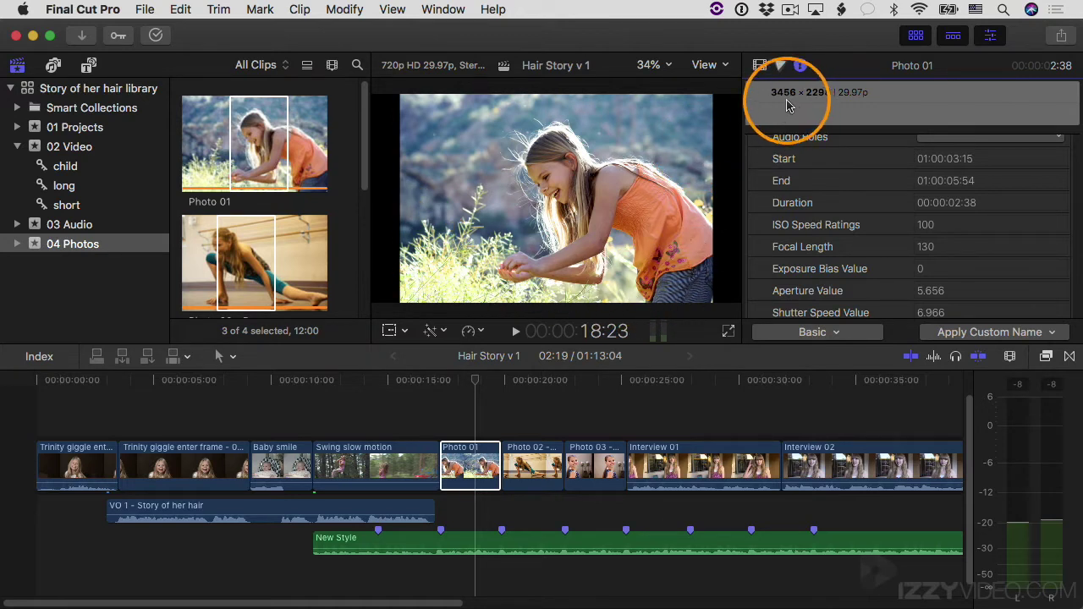
pyautogui.click(760, 66)
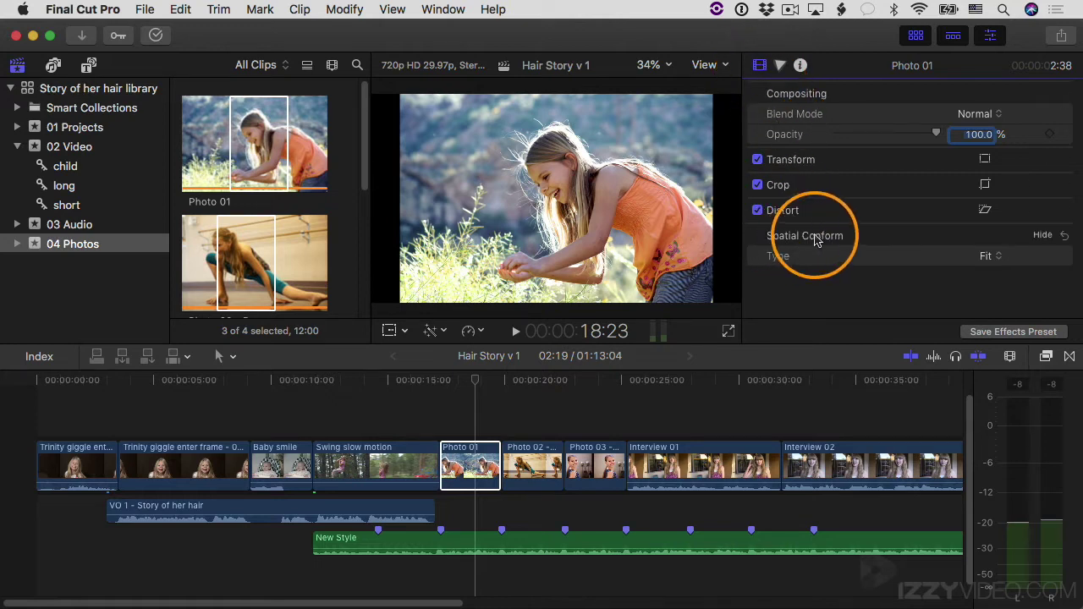
# - Change Photo 01's Spatial Conform type from Fit to Fill, then to None
pyautogui.click(1043, 235)
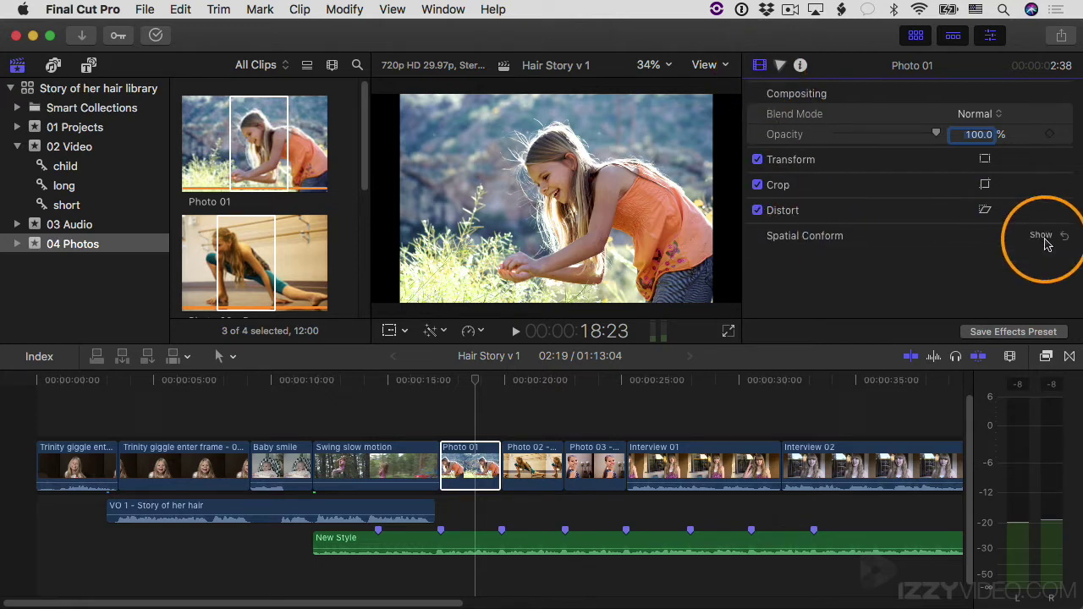
pyautogui.click(1043, 235)
pyautogui.click(1043, 236)
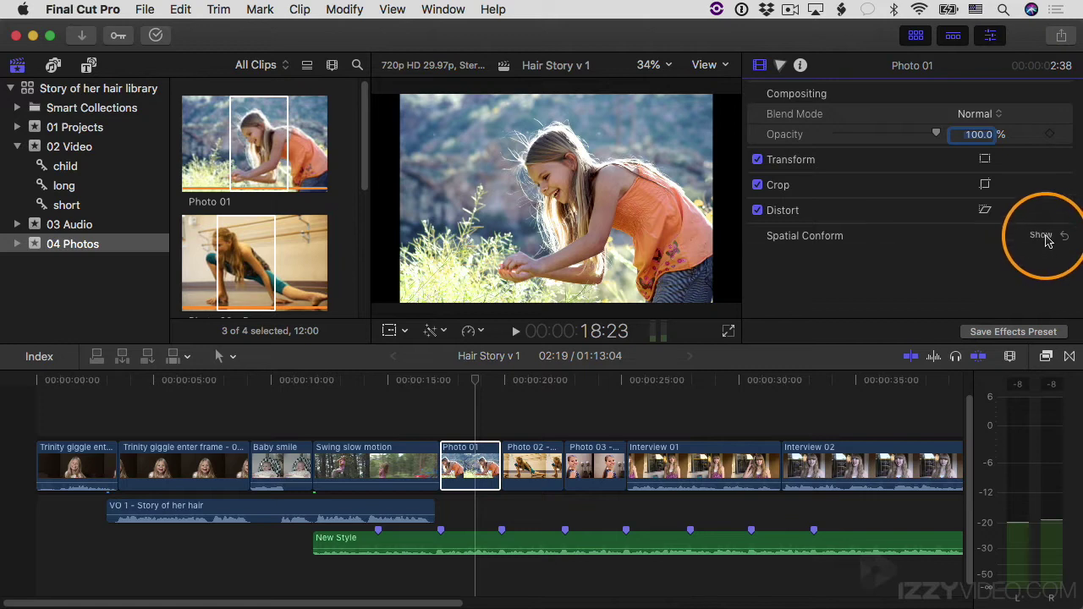
pyautogui.click(1043, 235)
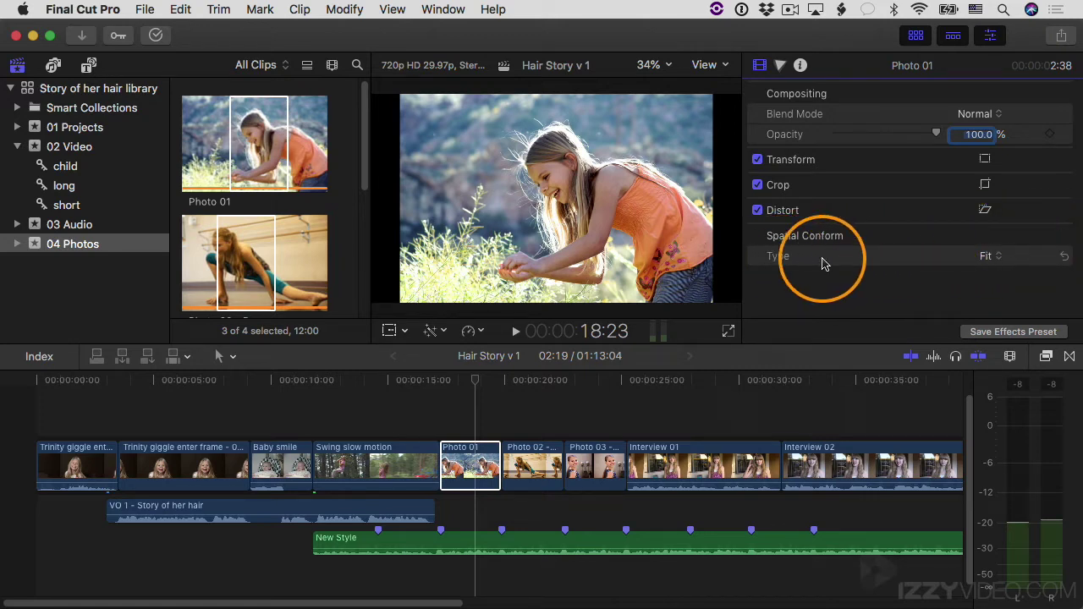
pyautogui.click(993, 258)
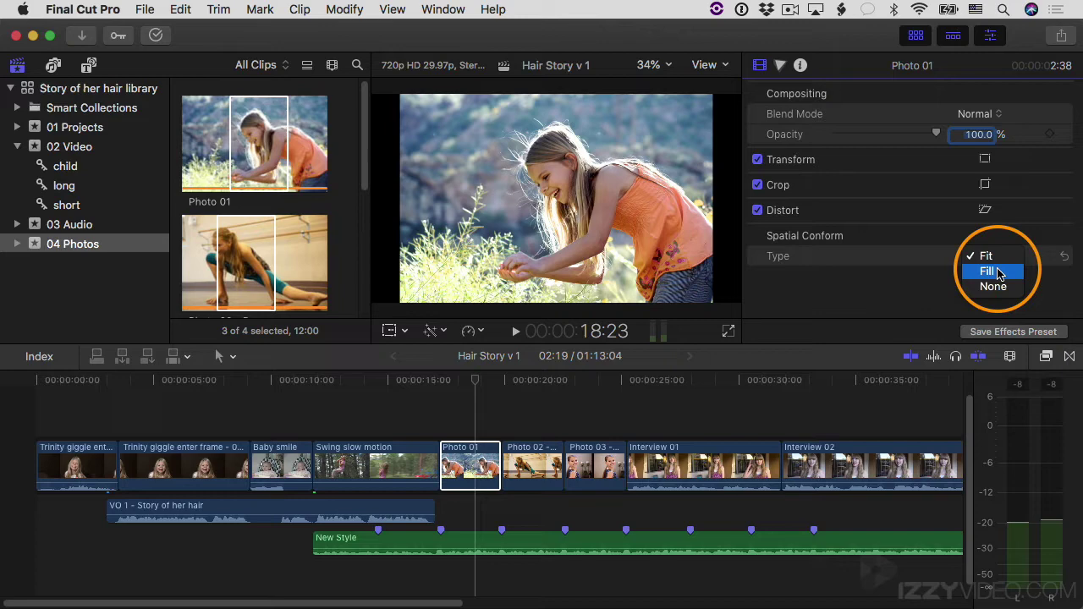
pyautogui.click(999, 272)
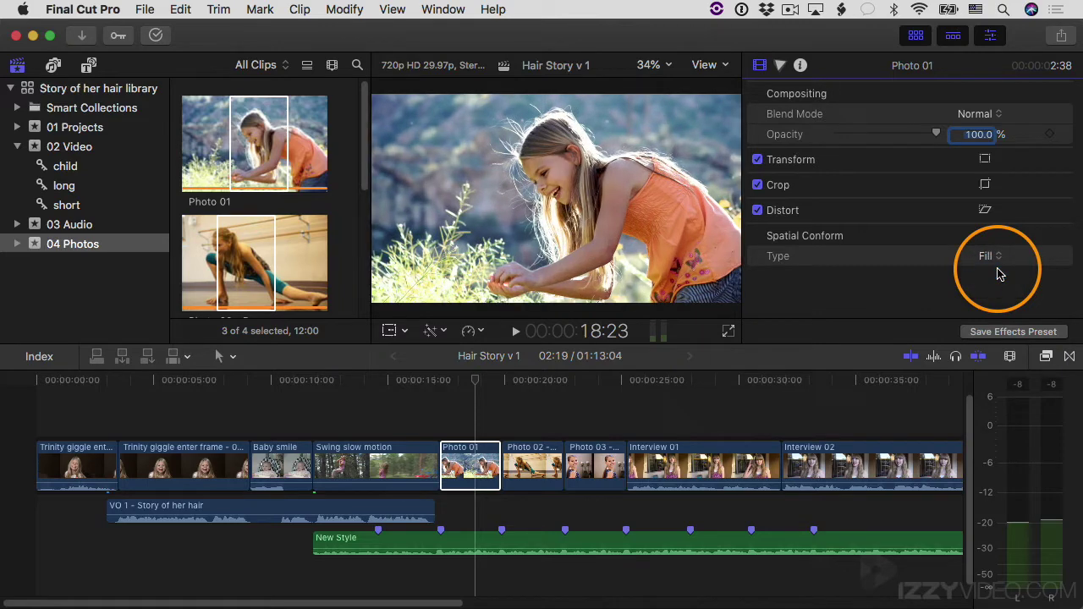
pyautogui.click(995, 261)
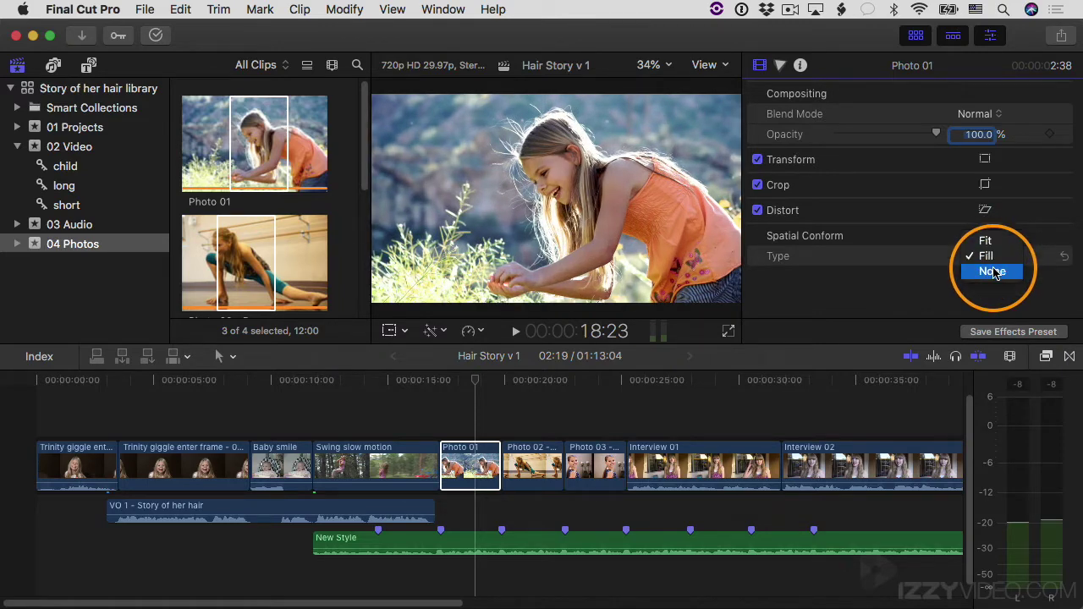
pyautogui.click(995, 272)
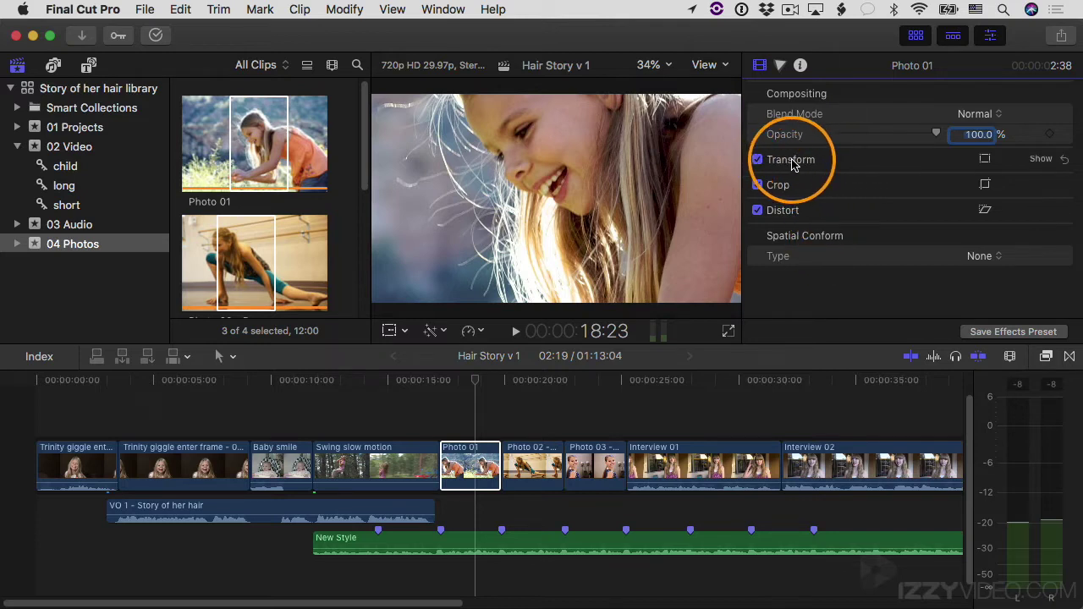
# - Shrink Photo 01 with Scale (All), then reset its Transform to defaults
pyautogui.click(1043, 160)
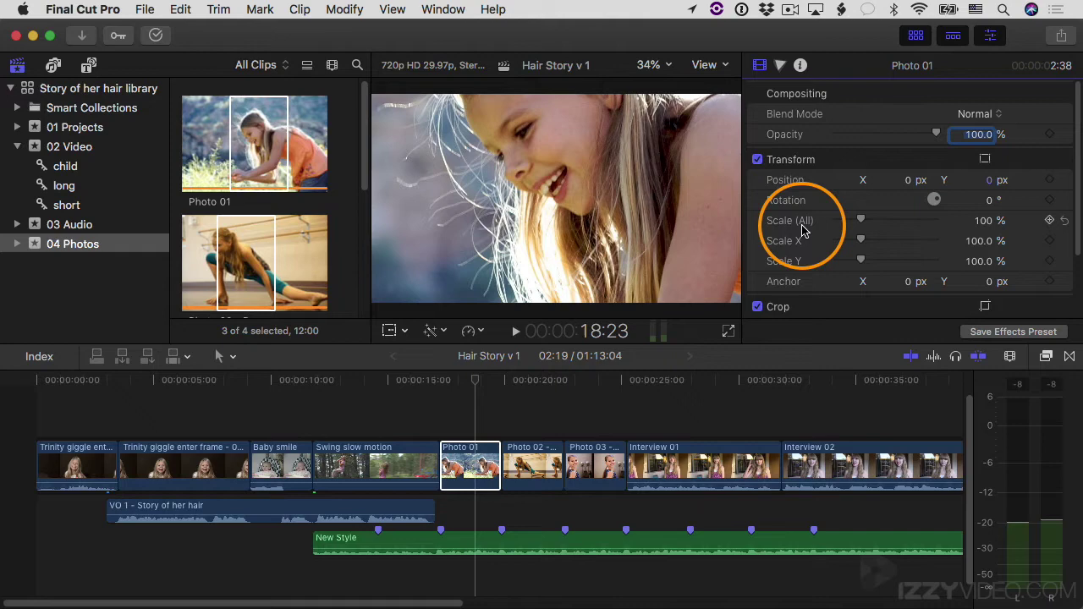
pyautogui.moveTo(862, 222); pyautogui.dragTo(849, 227)
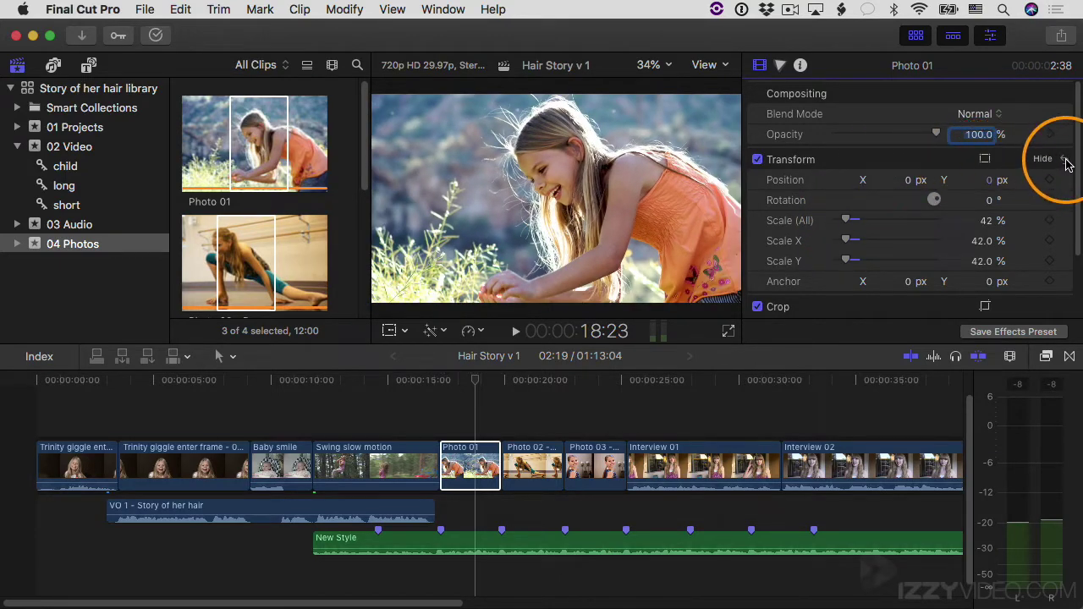
pyautogui.click(1065, 160)
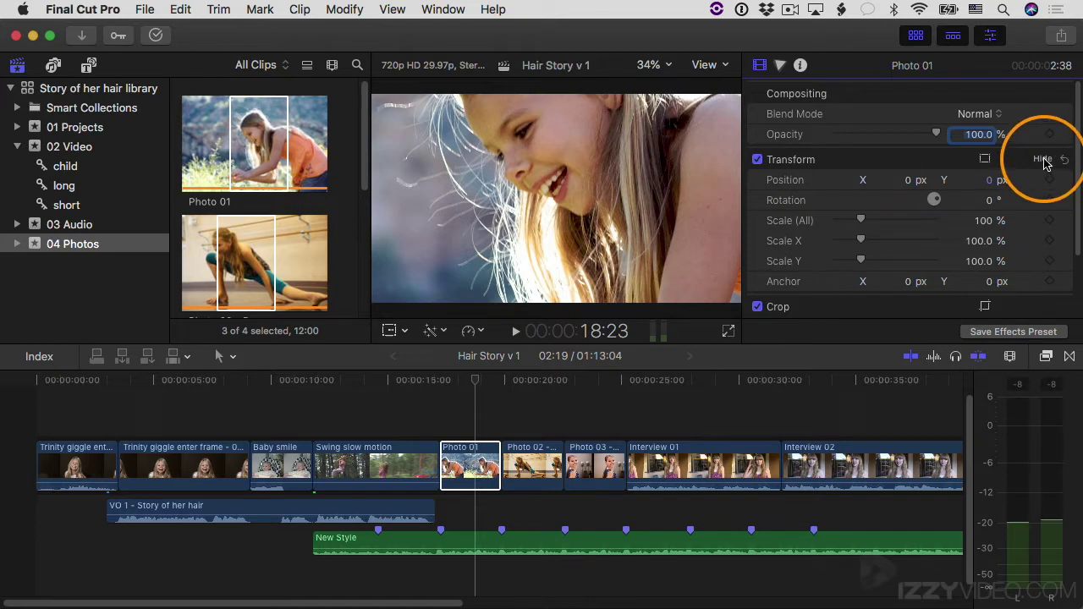
pyautogui.click(1044, 160)
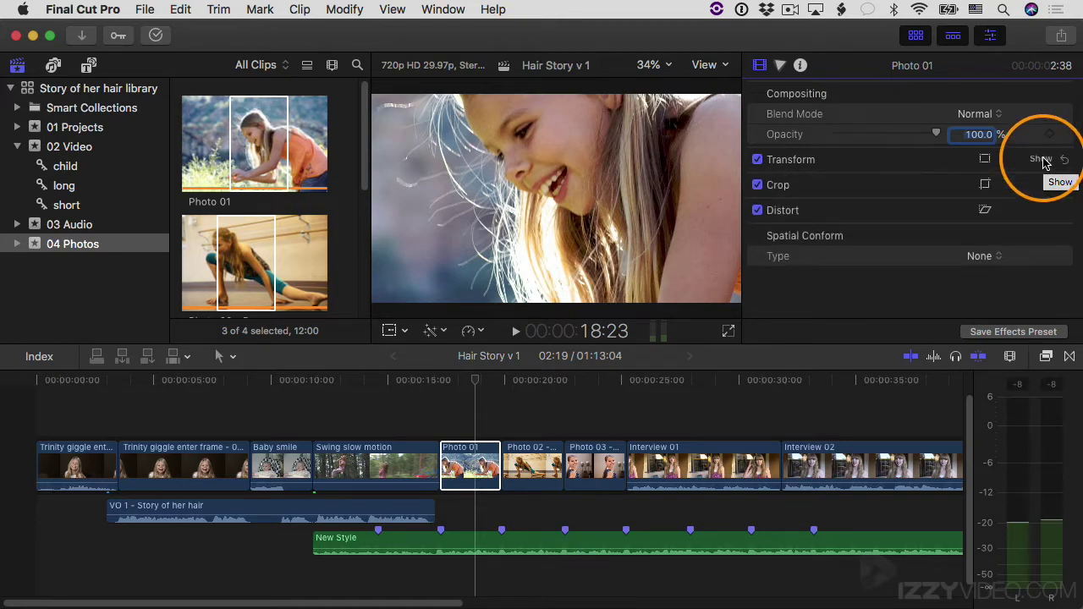
# - Set Photo 01's Spatial Conform type back to Fit and close the inspector
pyautogui.click(979, 256)
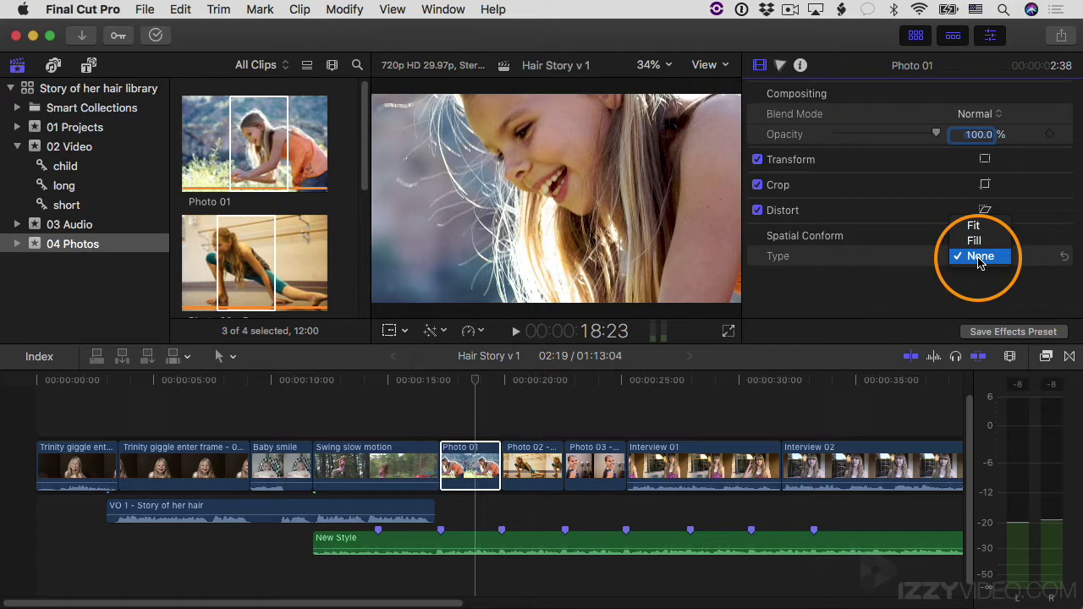
pyautogui.click(982, 225)
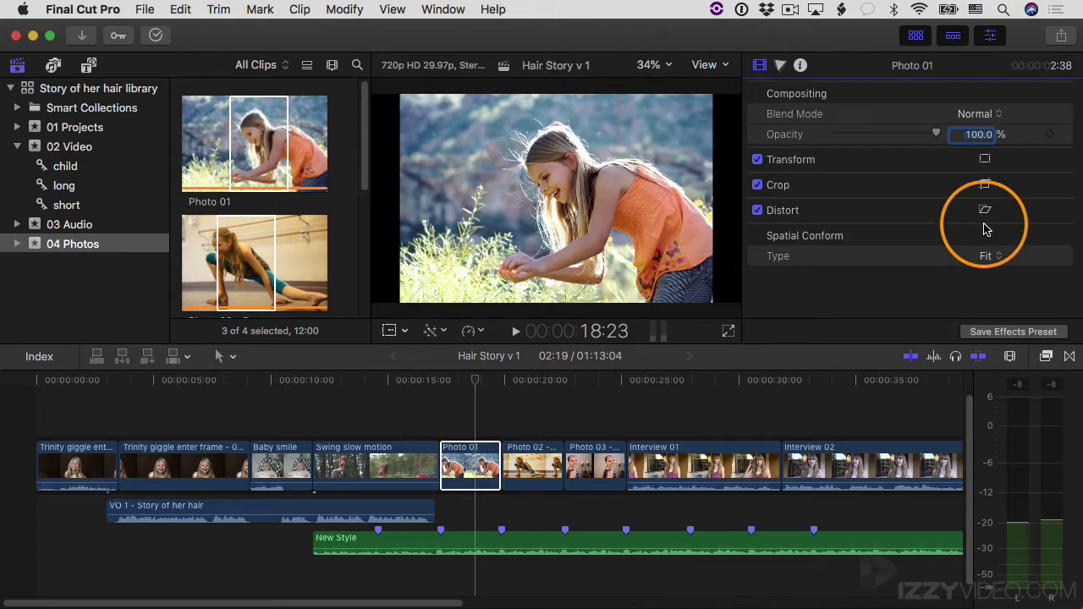
pyautogui.click(1040, 237)
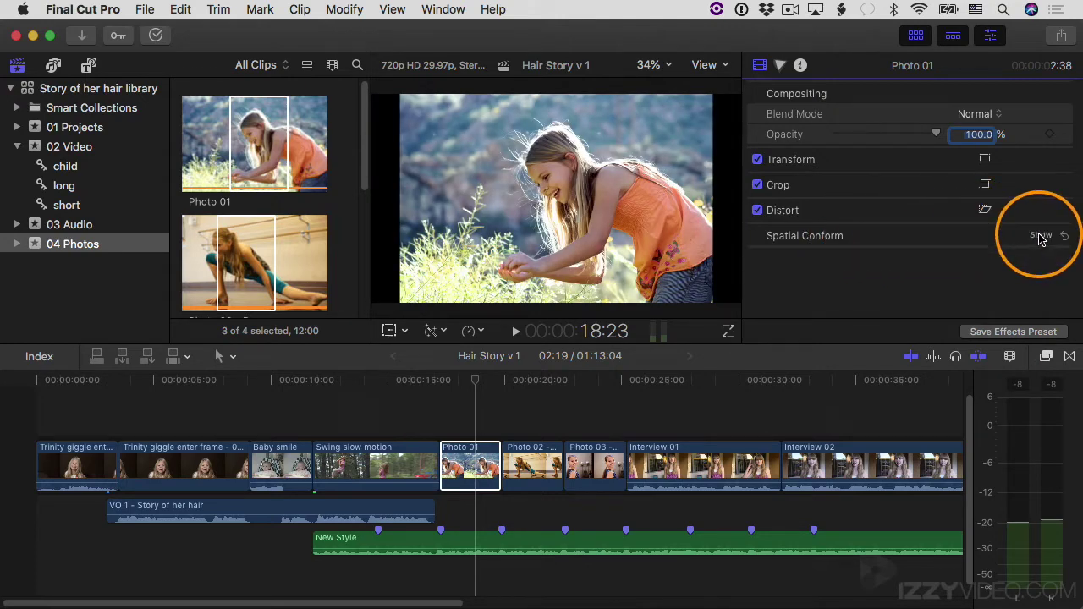
pyautogui.click(991, 37)
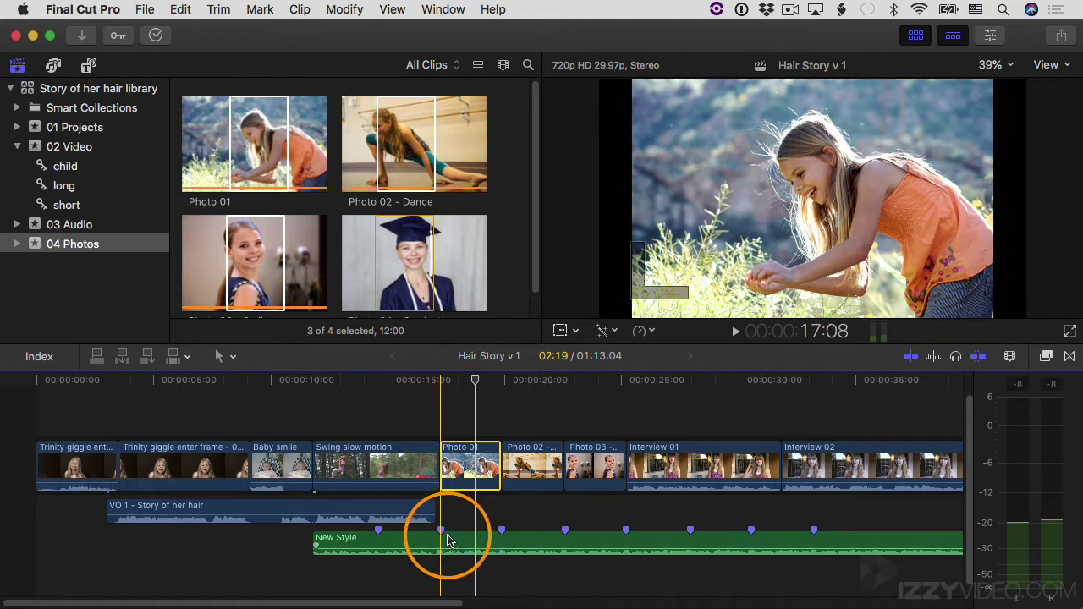
# - Keyframe the New Style volume at Photo 01's start and raise it to -4 dB
pyautogui.click(446, 545)
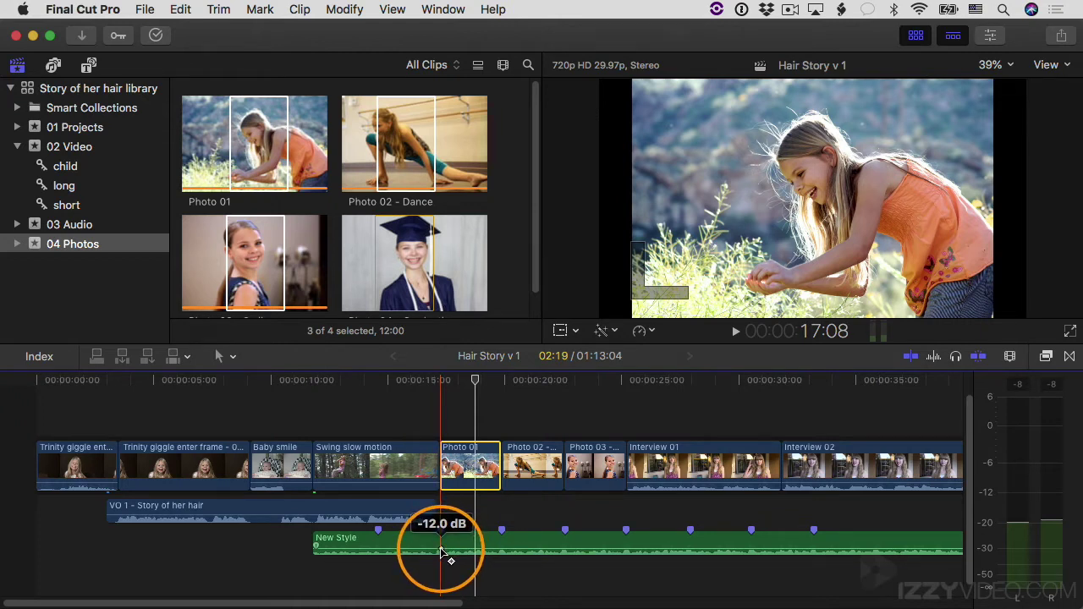
pyautogui.keyDown('alt'); pyautogui.click(442, 551); pyautogui.keyUp('alt')
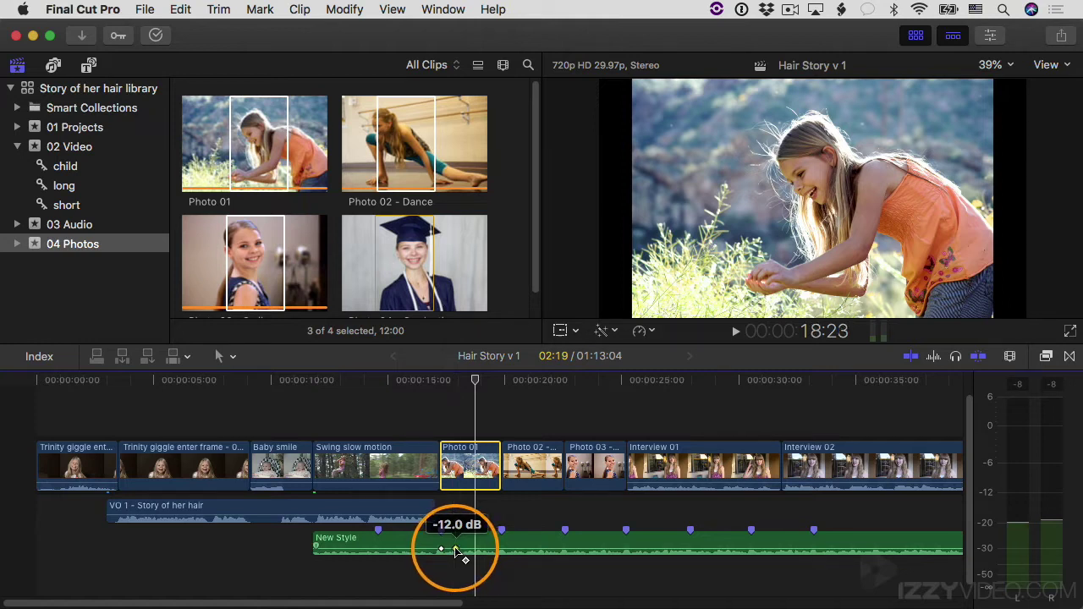
pyautogui.moveTo(457, 551); pyautogui.dragTo(455, 548)
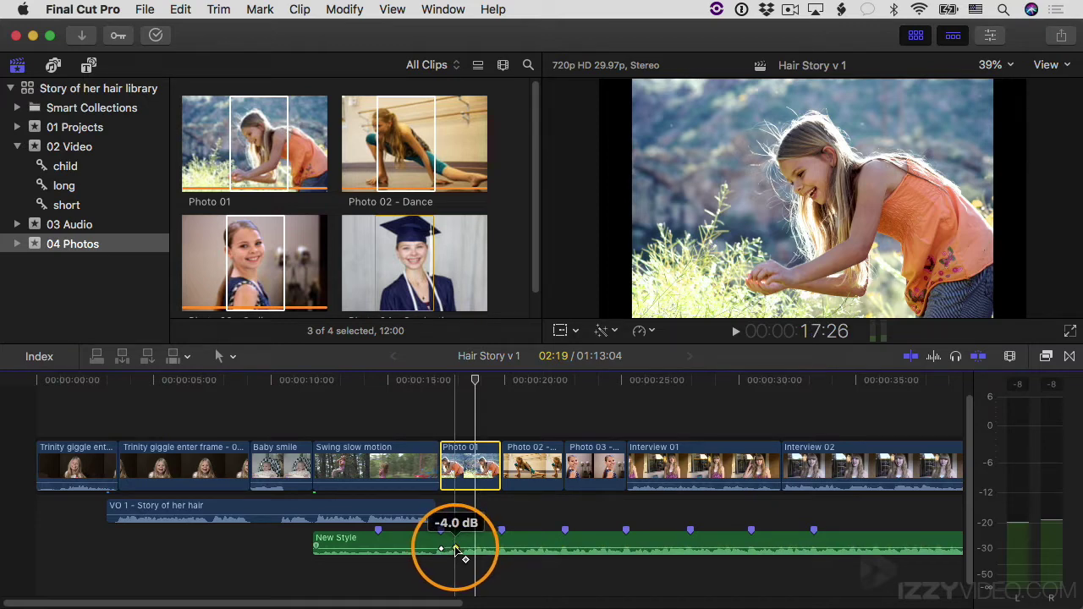
pyautogui.moveTo(457, 550); pyautogui.dragTo(458, 550)
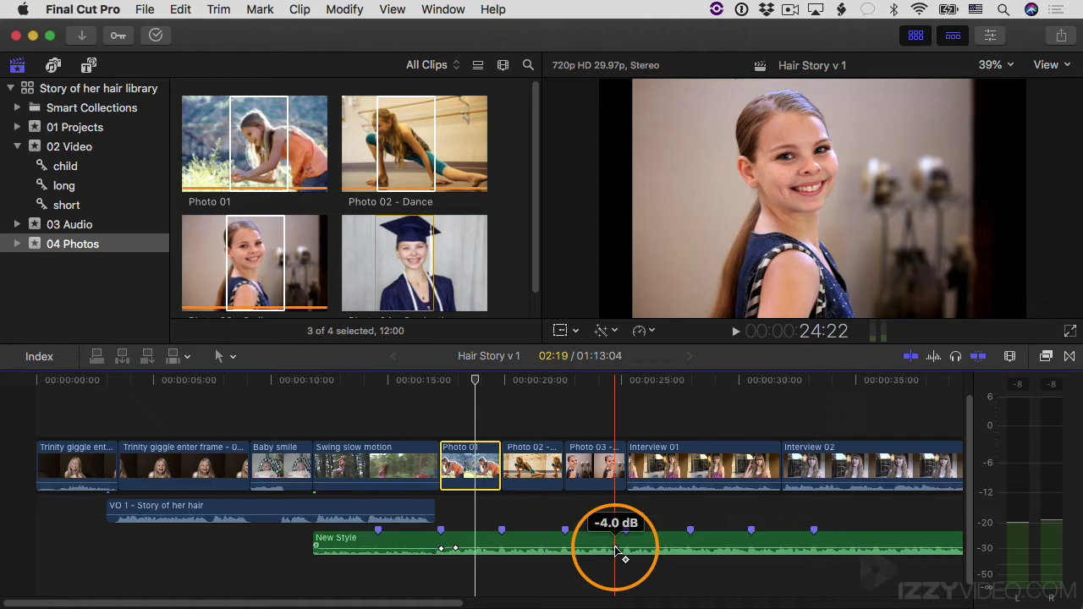
# - Keyframe the photos' end so the music drops back to -12 dB at Interview 01
pyautogui.keyDown('alt'); pyautogui.click(616, 550); pyautogui.keyUp('alt')
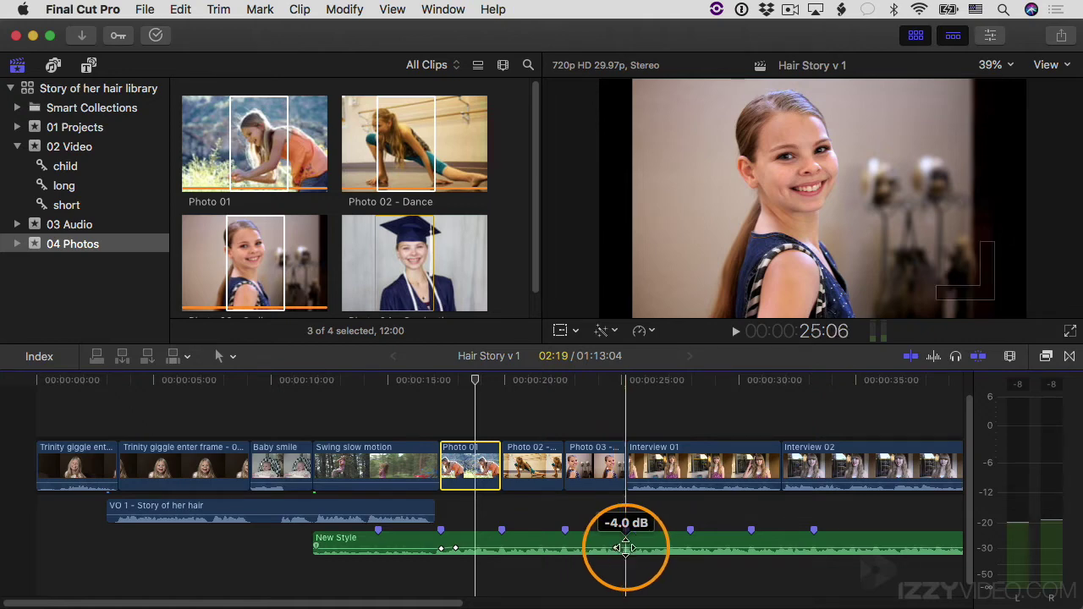
pyautogui.keyDown('alt'); pyautogui.click(635, 549); pyautogui.keyUp('alt')
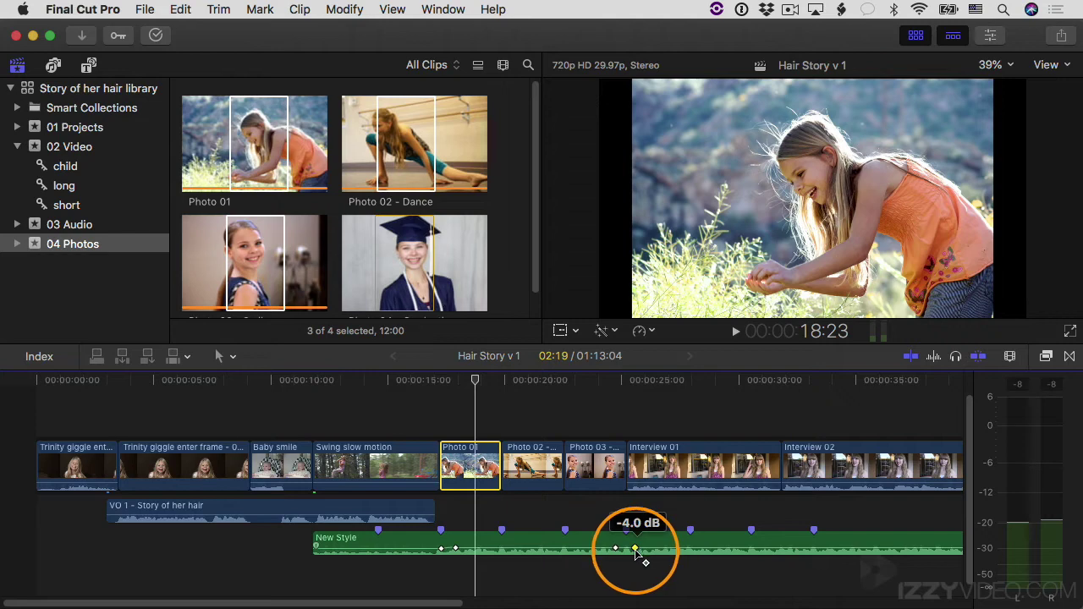
pyautogui.moveTo(636, 550); pyautogui.dragTo(634, 548)
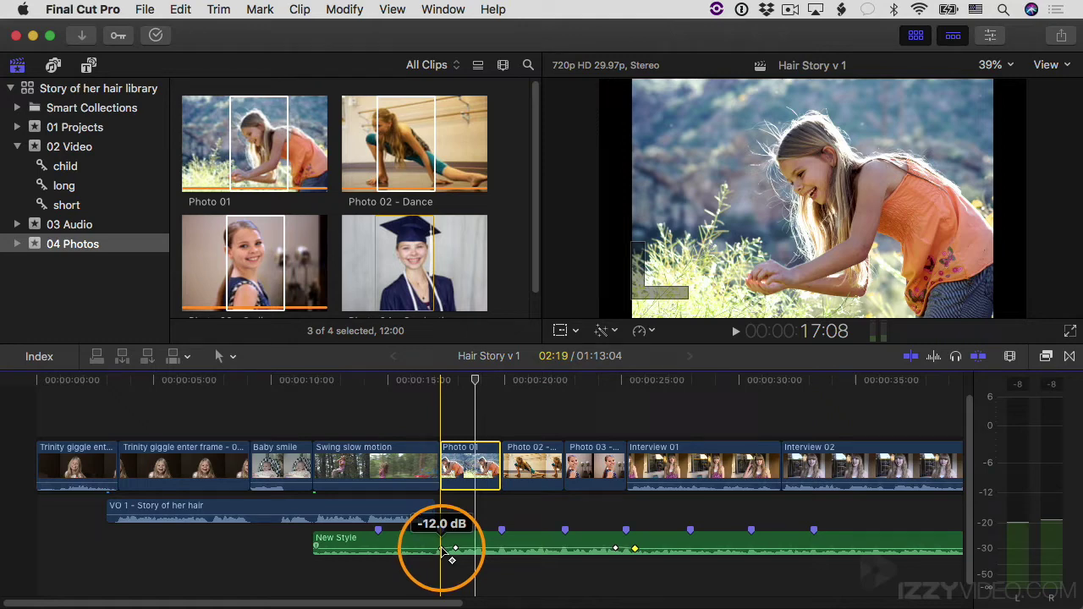
pyautogui.moveTo(442, 552); pyautogui.dragTo(616, 551)
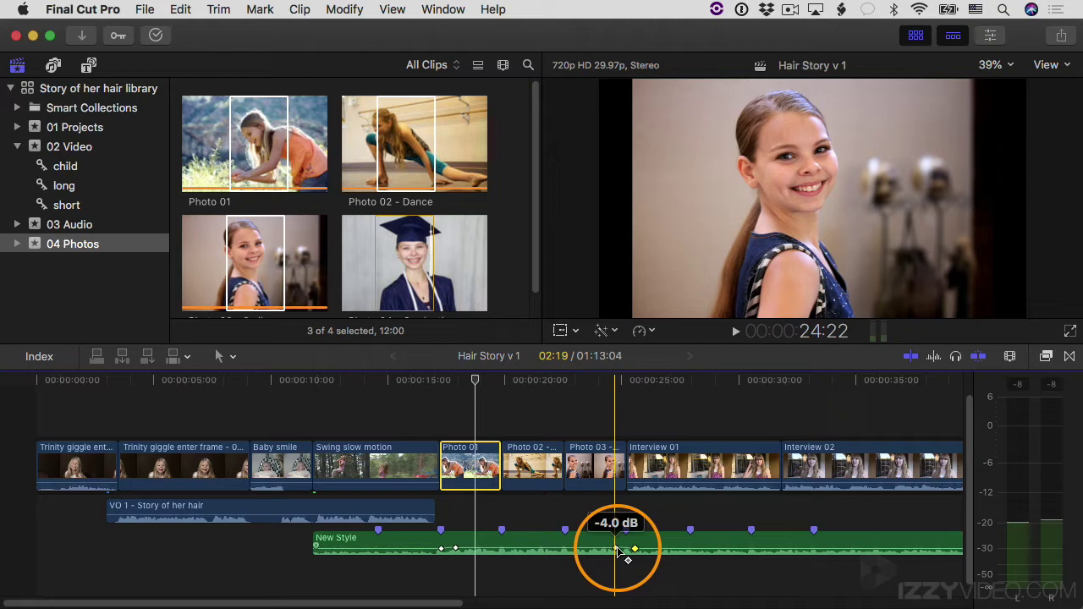
pyautogui.moveTo(617, 551); pyautogui.dragTo(637, 554)
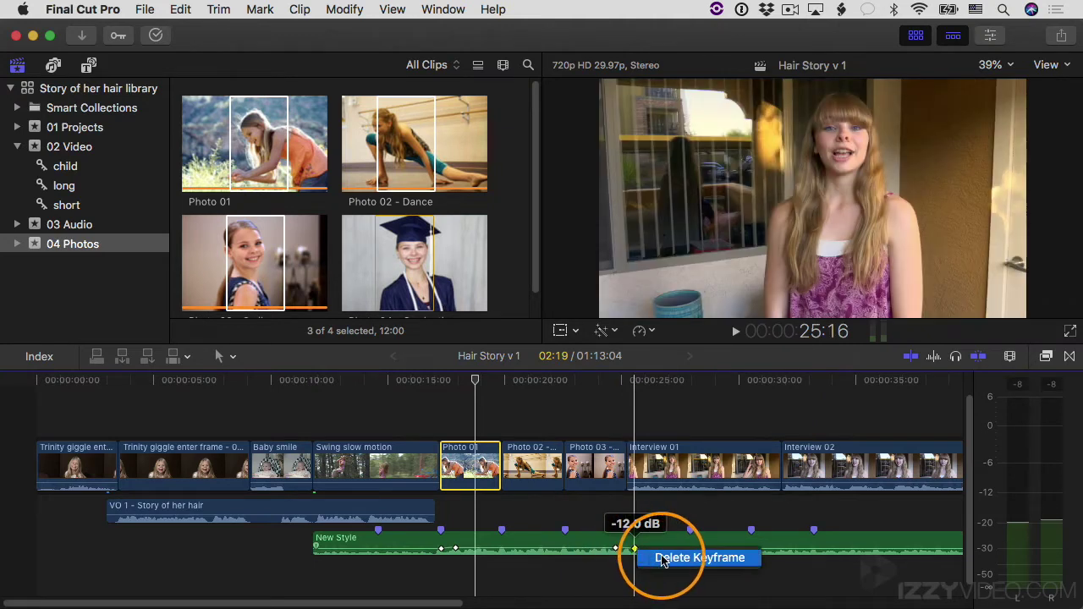
# - Delete and restore a music volume keyframe, then play through the photos to hear the swell
pyautogui.click(652, 557)
pyautogui.press('super+z')
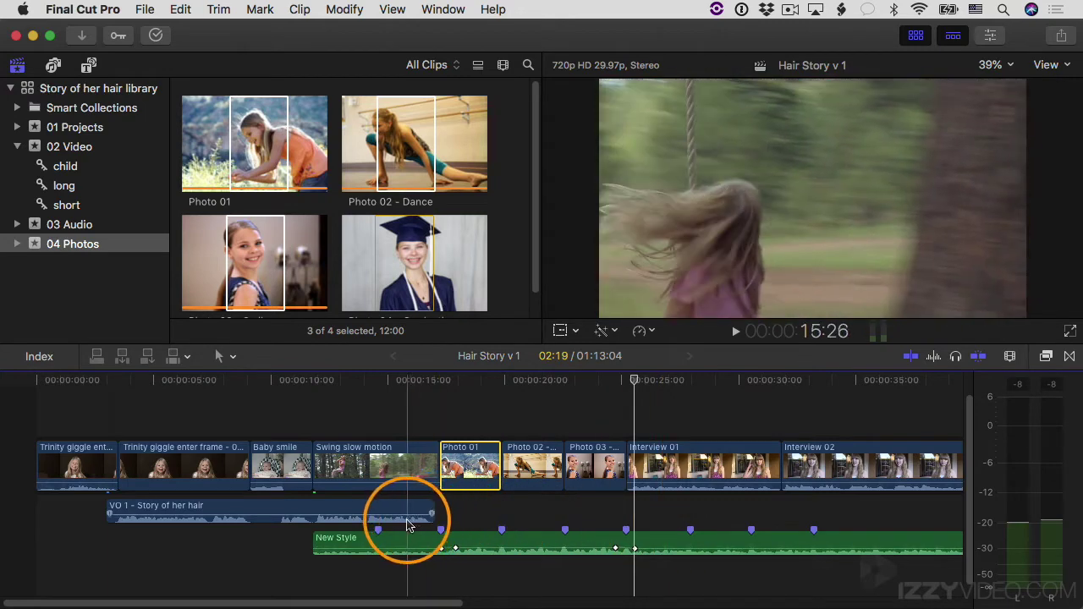
pyautogui.press('space')
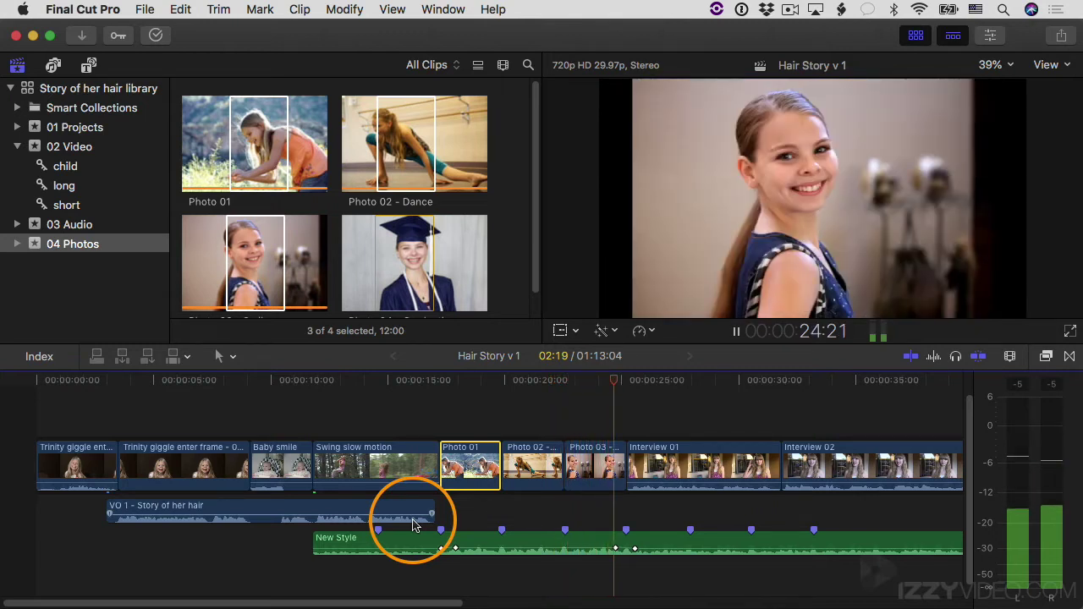
pyautogui.press('space')
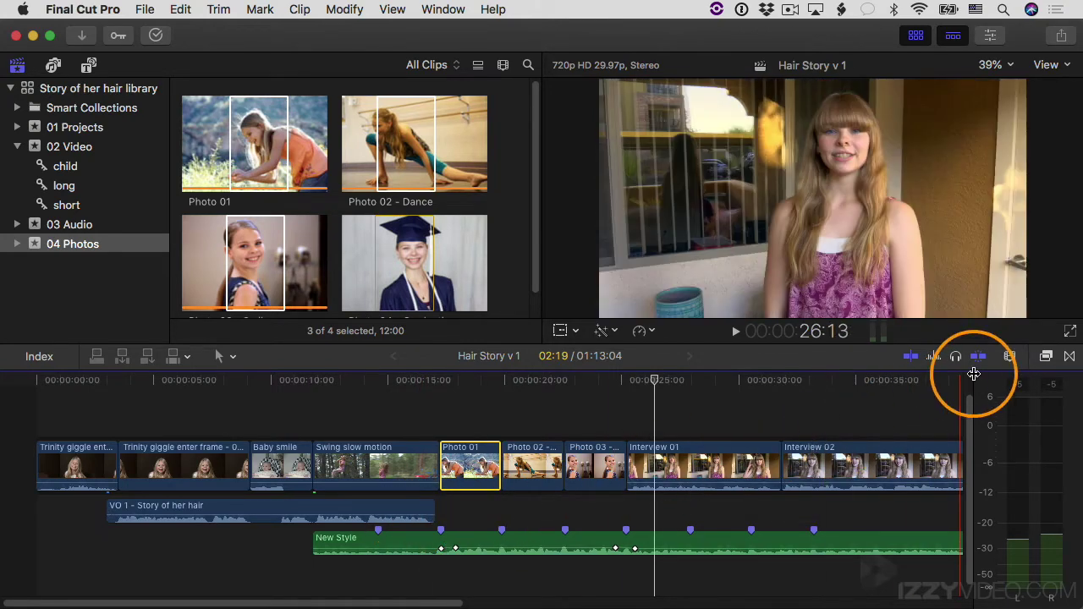
# - Enlarge the timeline clip height in Clip Appearance and bring the New Style music into view
pyautogui.click(1011, 360)
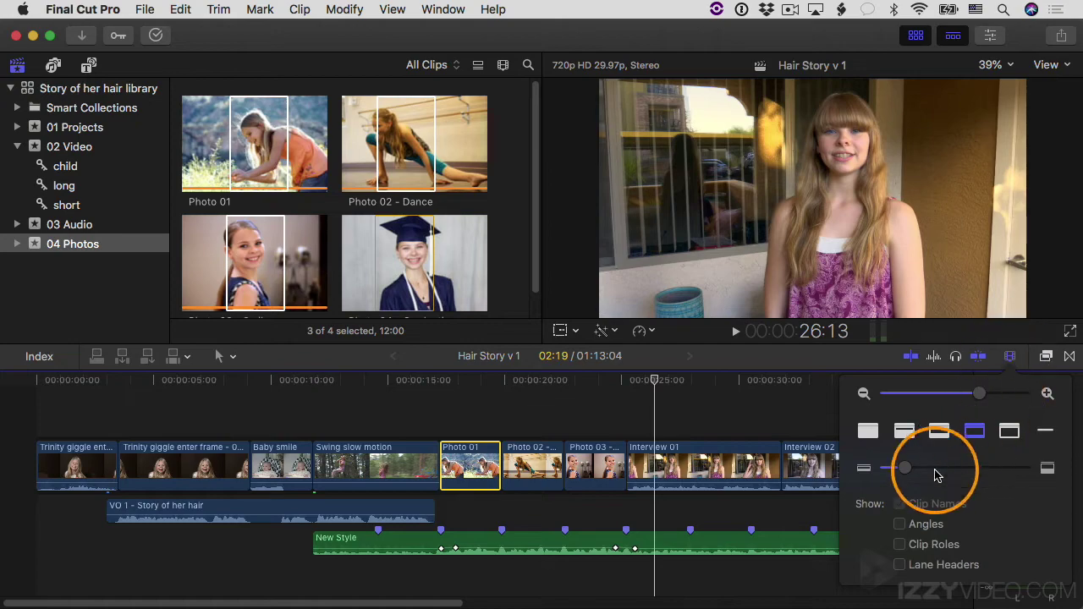
pyautogui.moveTo(934, 472); pyautogui.dragTo(1047, 466)
pyautogui.click(1009, 357)
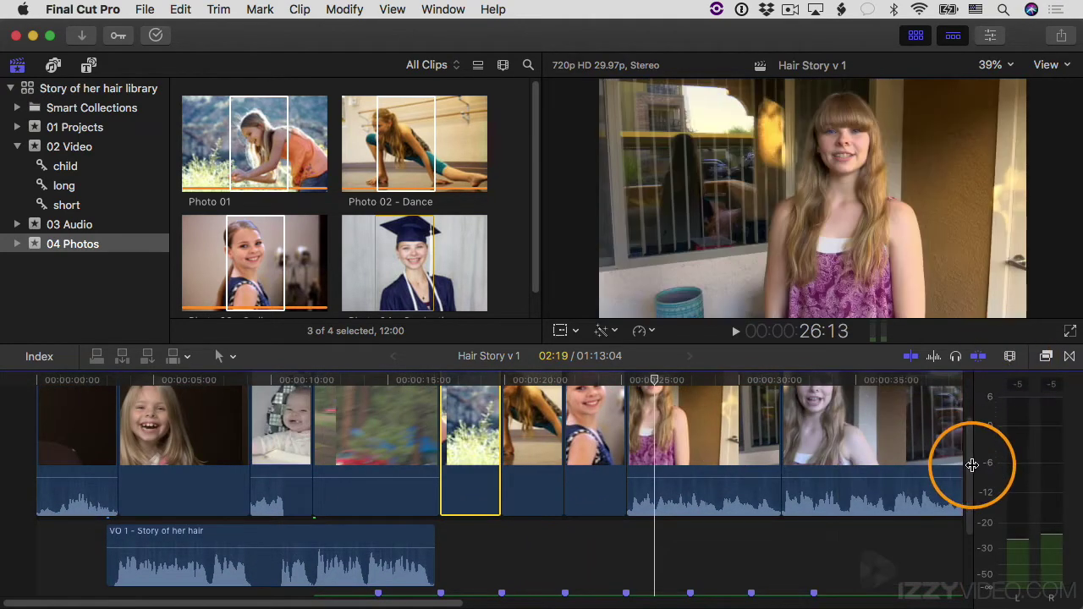
pyautogui.scroll(-5, 970, 491)
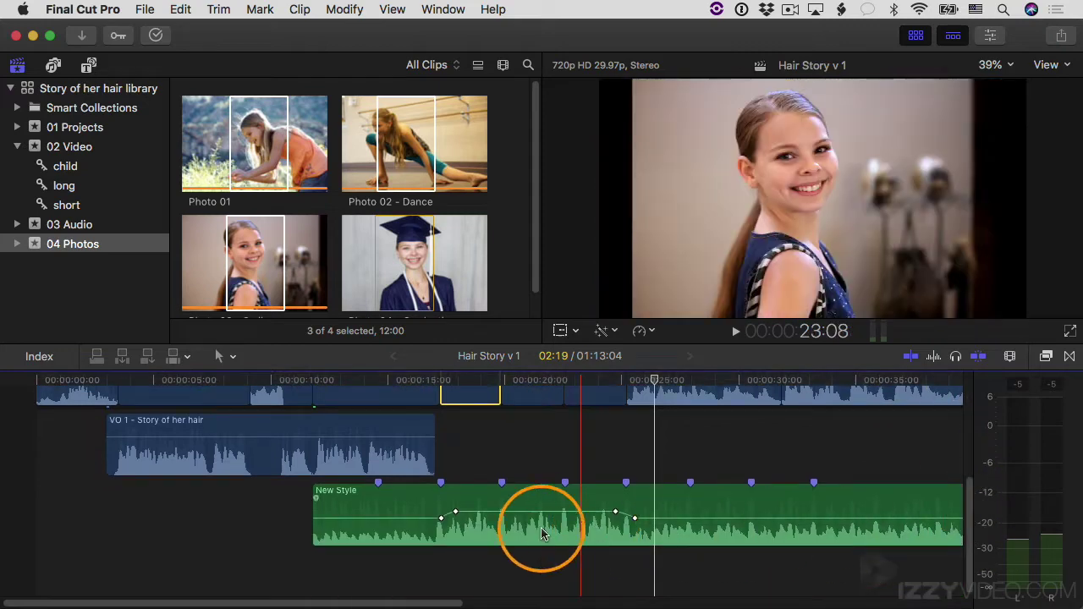
# - Move the New Style fade-up earlier and the fade-down later, then play back to review
pyautogui.moveTo(449, 529)
pyautogui.mouseDown()
pyautogui.moveTo(458, 519)
pyautogui.moveTo(420, 520)
pyautogui.moveTo(449, 513)
pyautogui.mouseUp()
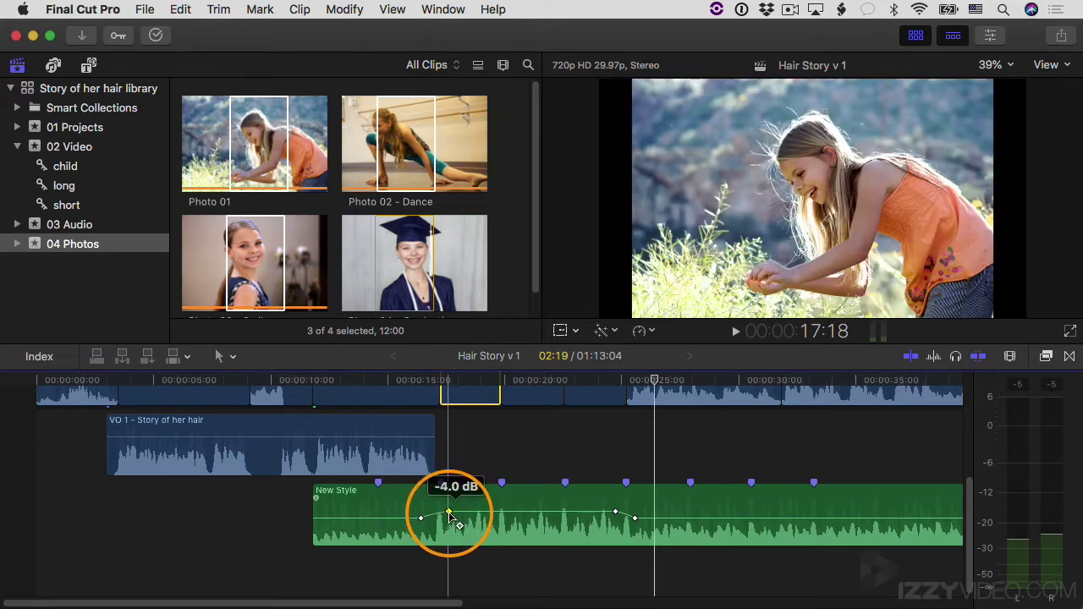
pyautogui.click(616, 513)
pyautogui.moveTo(615, 514); pyautogui.dragTo(642, 518)
pyautogui.click(635, 519)
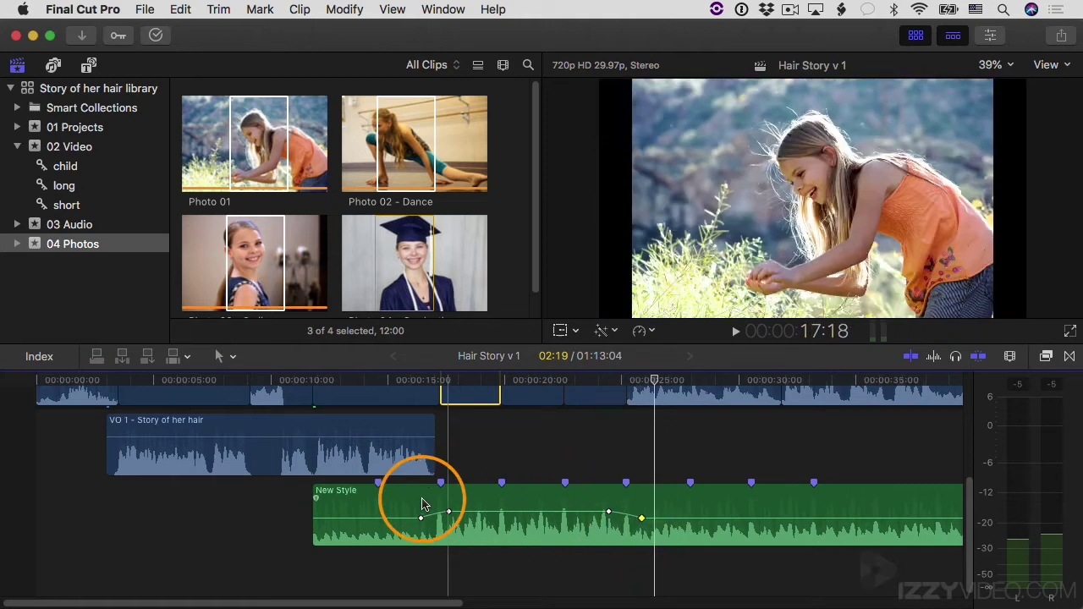
pyautogui.press('space')
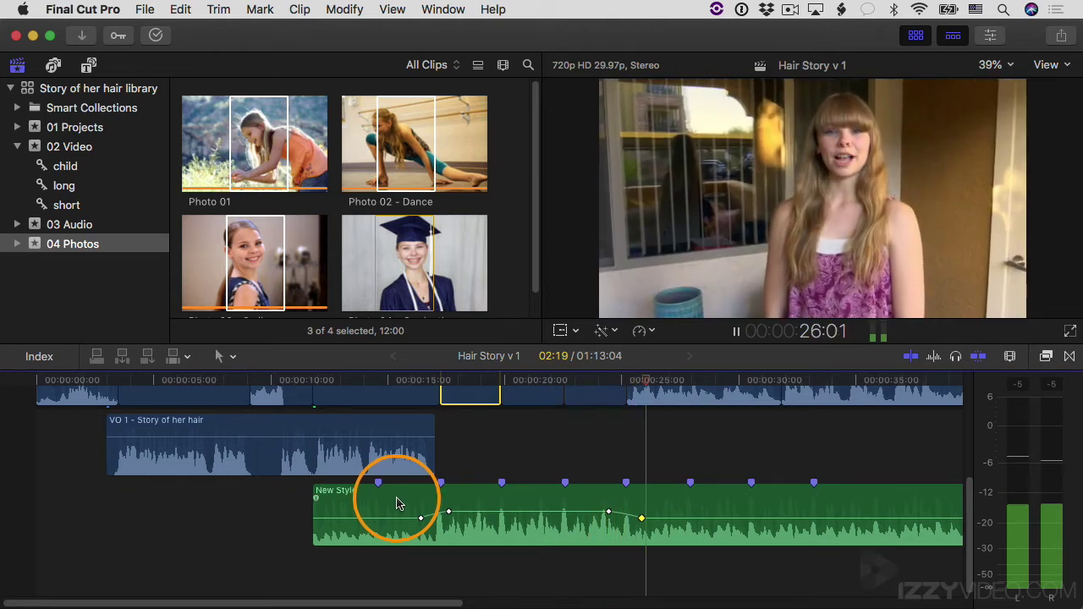
pyautogui.press('space')
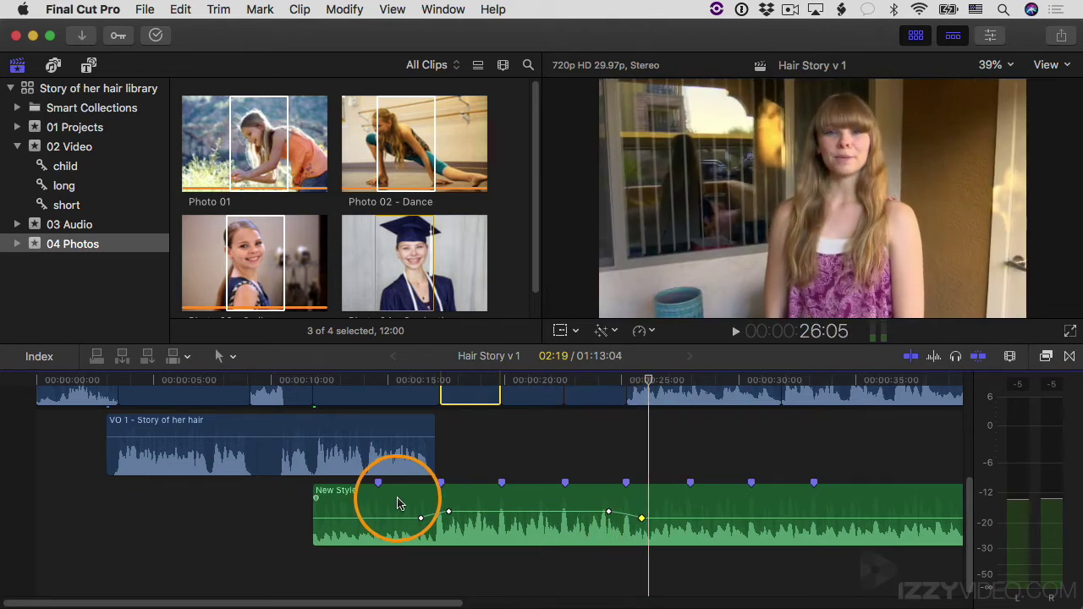
# - Delete the fade-down and fade-up volume keyframes on the New Style music
pyautogui.keyDown('alt'); pyautogui.click(642, 519); pyautogui.keyUp('alt')
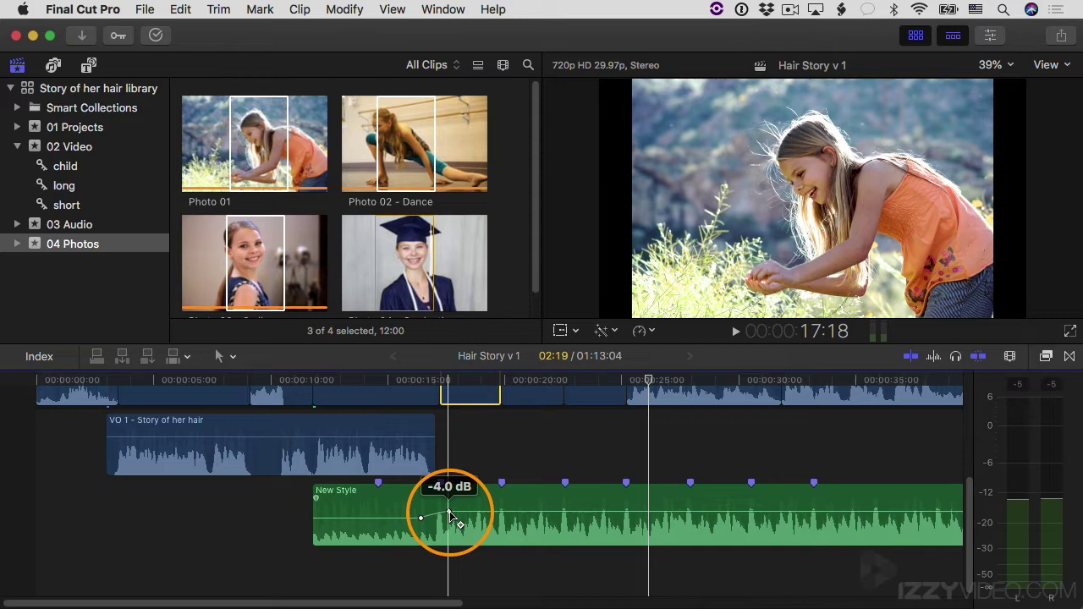
pyautogui.keyDown('alt'); pyautogui.click(448, 513); pyautogui.keyUp('alt')
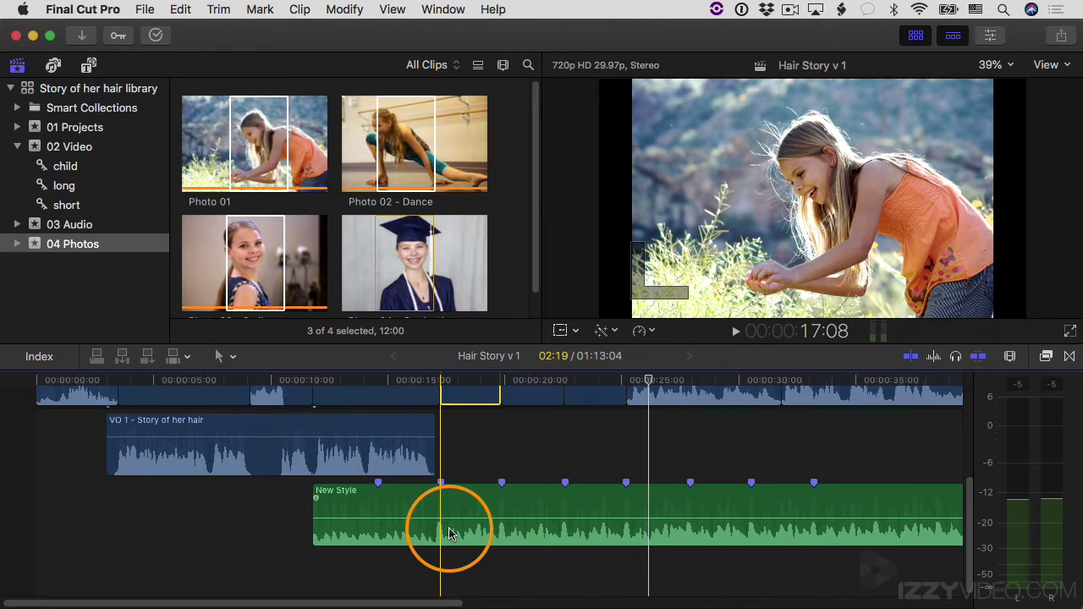
# - With the Range Selection tool, mark a New Style range spanning the three photos
pyautogui.click(233, 358)
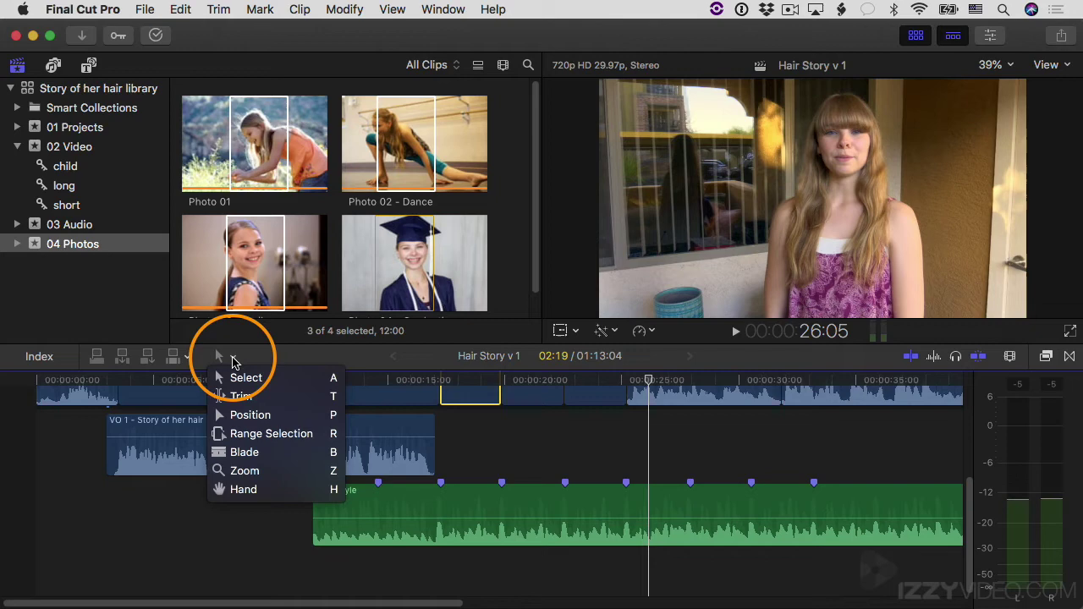
pyautogui.click(237, 438)
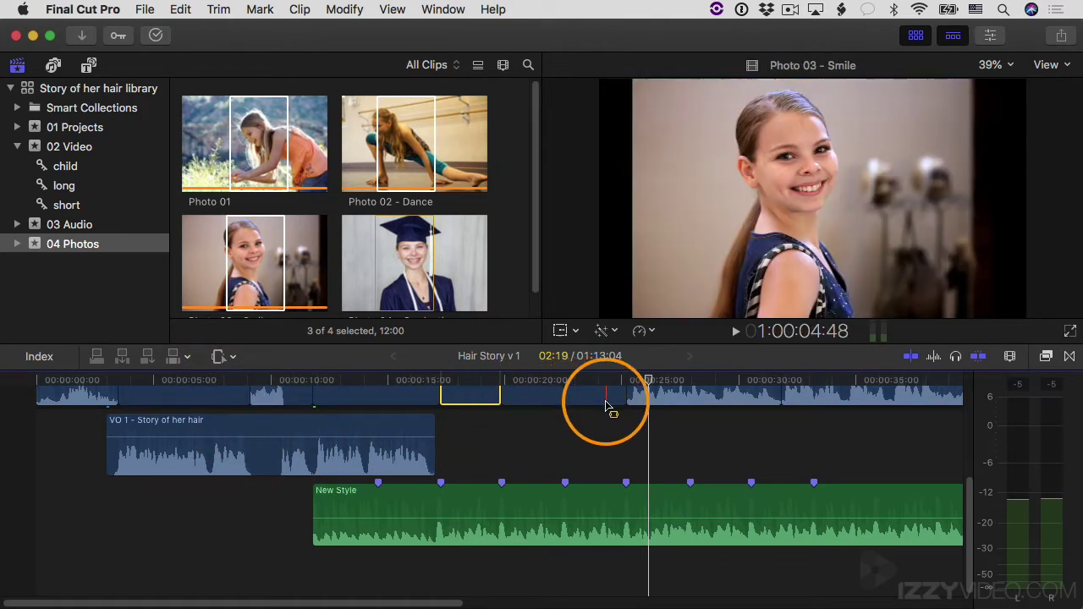
pyautogui.click(439, 516)
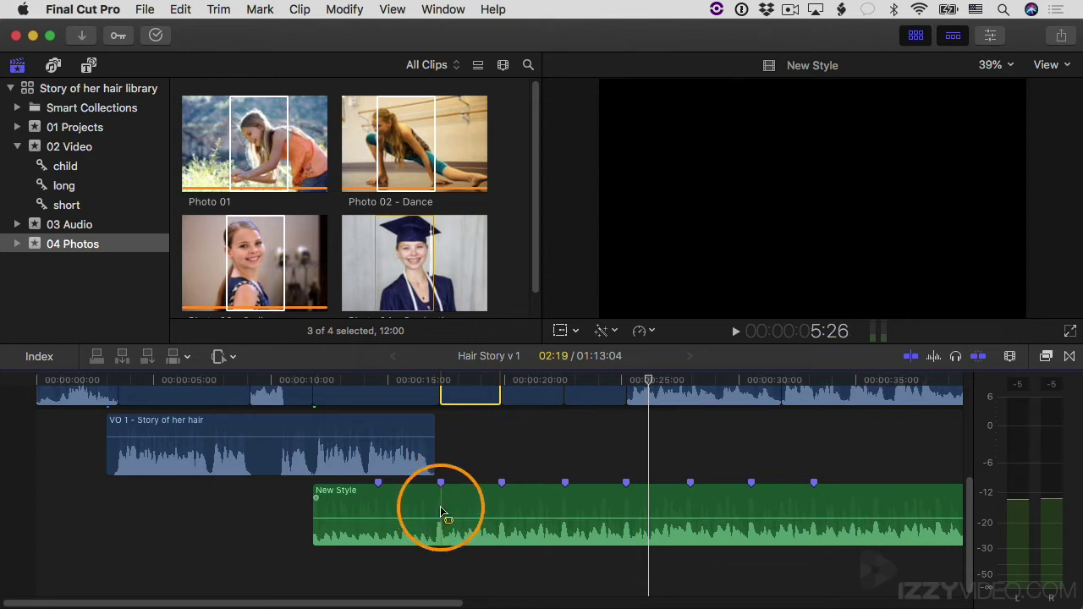
pyautogui.moveTo(441, 510); pyautogui.dragTo(629, 506)
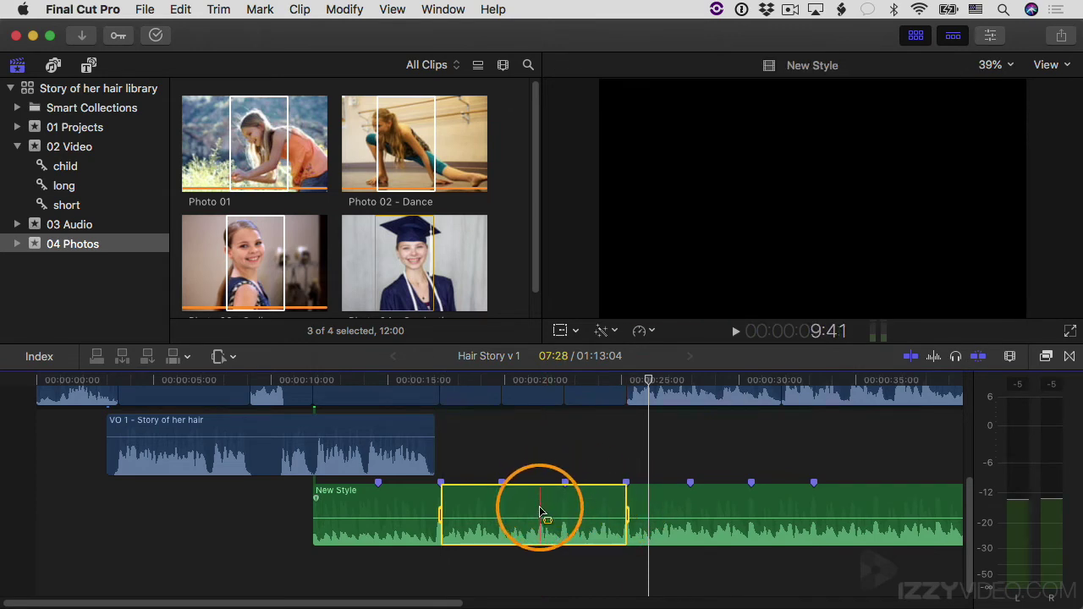
# - Raise the music in that range to -4 dB, then return to the Select tool
pyautogui.moveTo(527, 514)
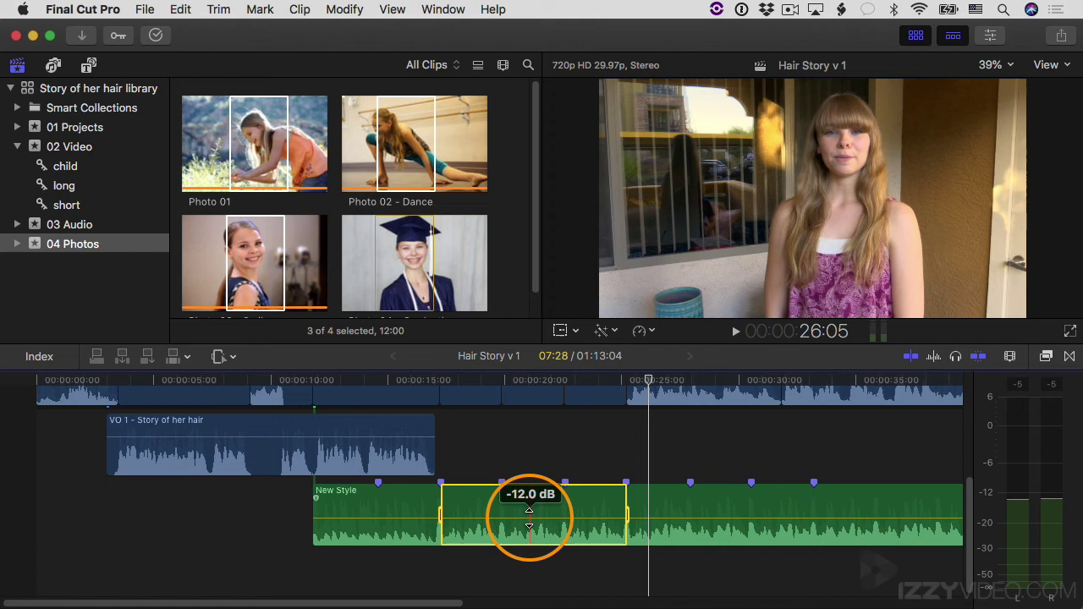
pyautogui.moveTo(528, 517); pyautogui.dragTo(528, 512)
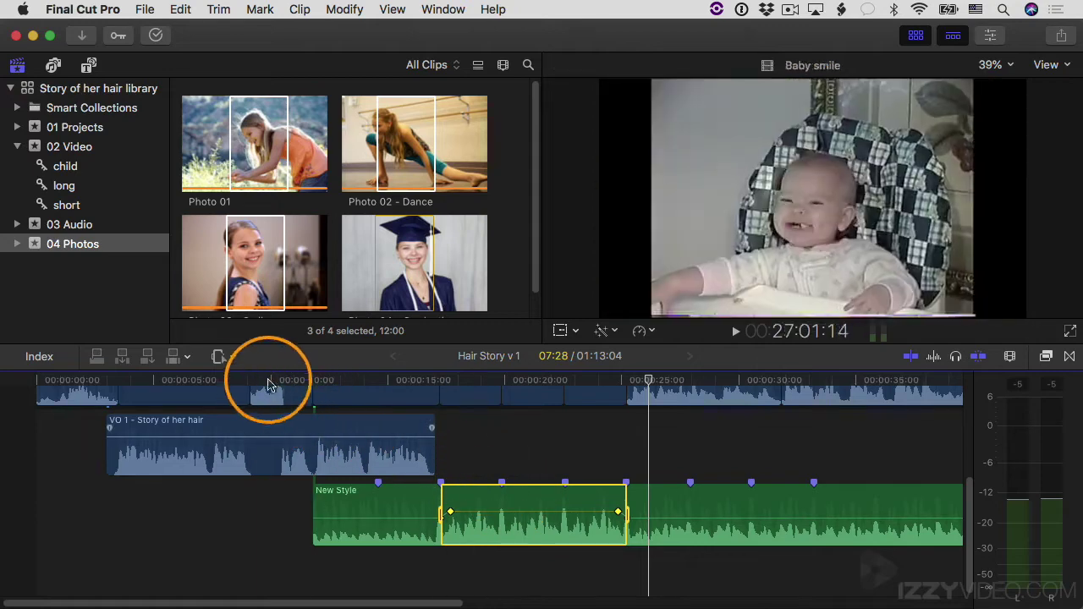
pyautogui.click(222, 356)
pyautogui.click(230, 375)
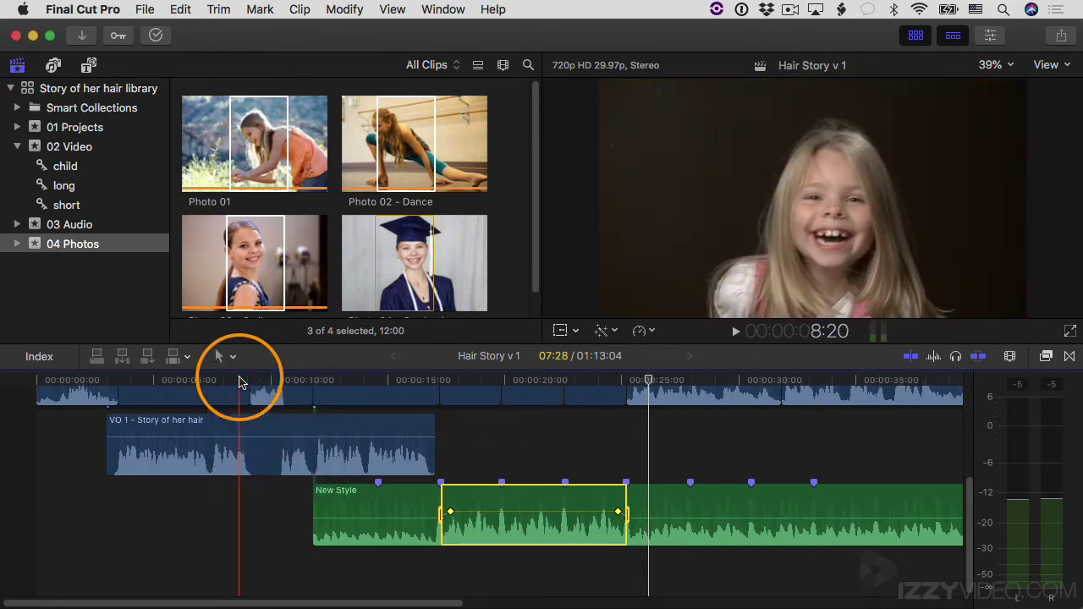
pyautogui.click(456, 461)
pyautogui.click(440, 512)
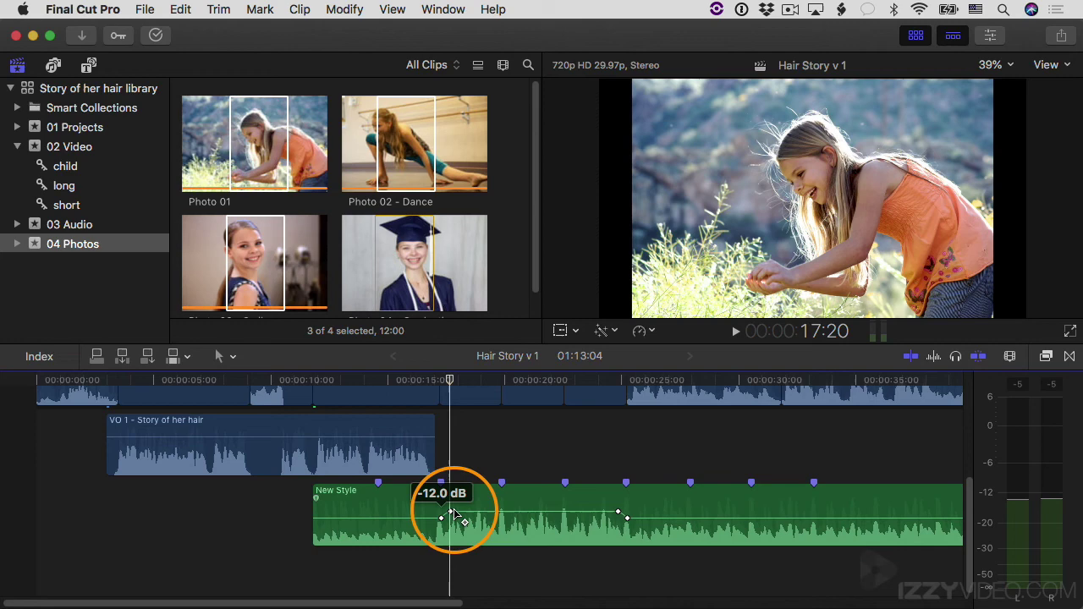
# - Drag the outer New Style keyframes outward for longer fades, then play back to check
pyautogui.moveTo(454, 513); pyautogui.dragTo(428, 519)
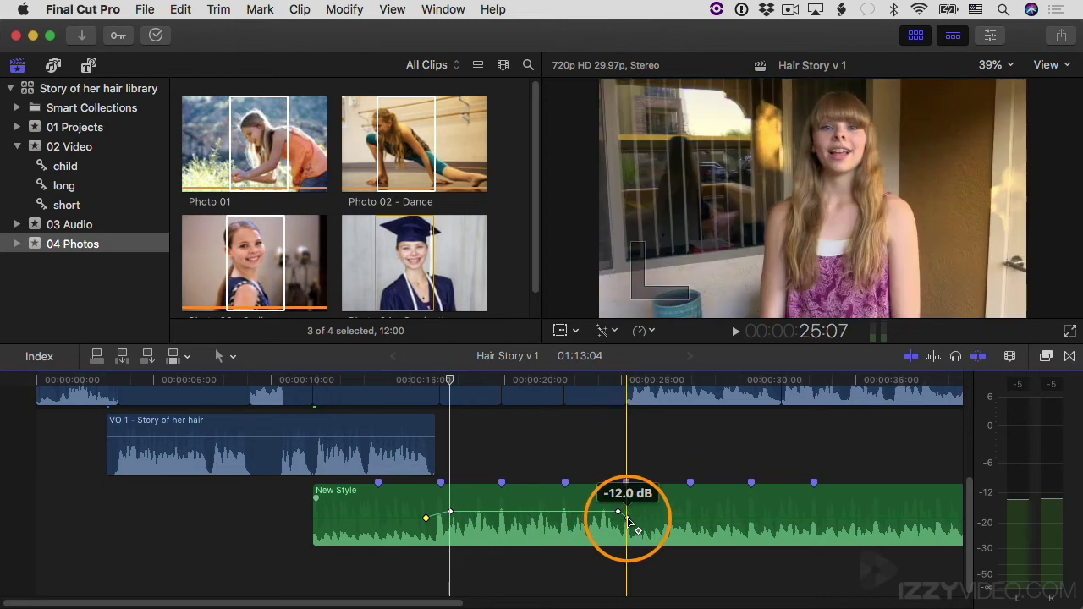
pyautogui.moveTo(627, 518); pyautogui.dragTo(646, 519)
pyautogui.press('space')
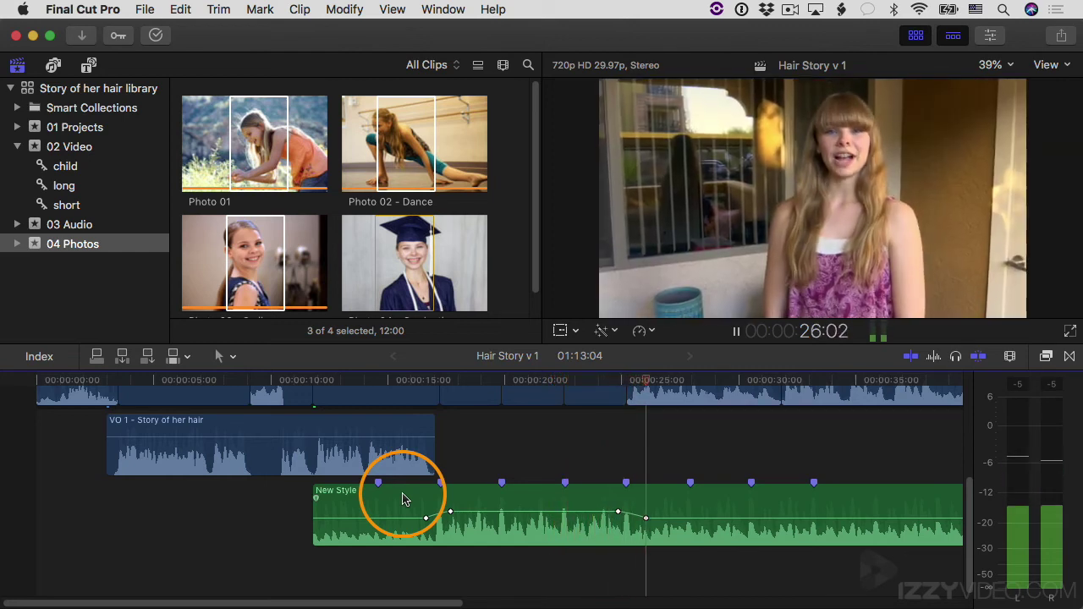
pyautogui.press('space')
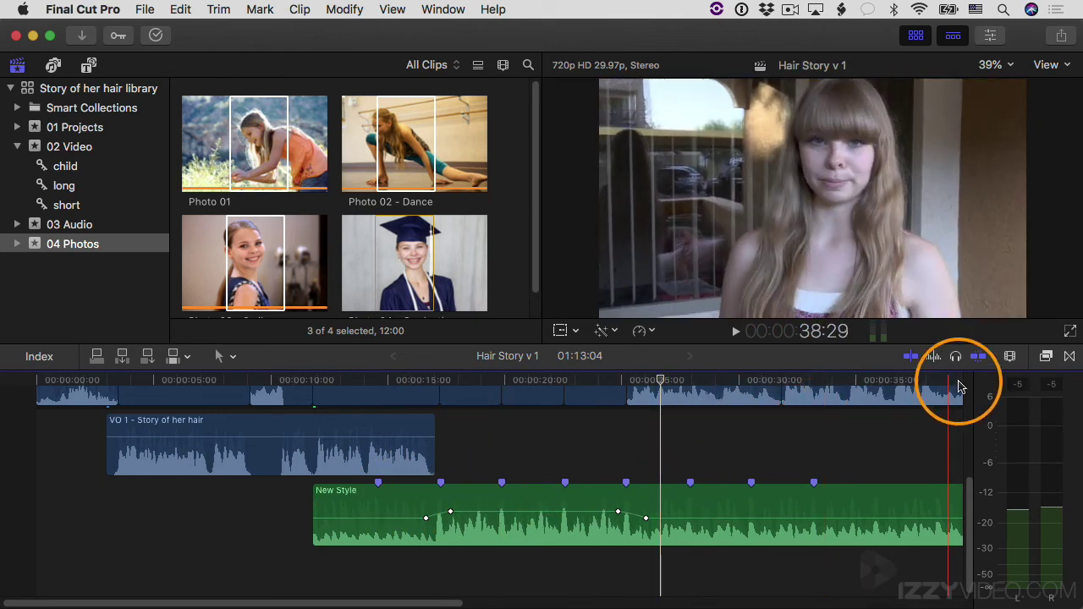
# - Drag the Clip Appearance height slider left to make the timeline clips thin strips
pyautogui.click(1012, 357)
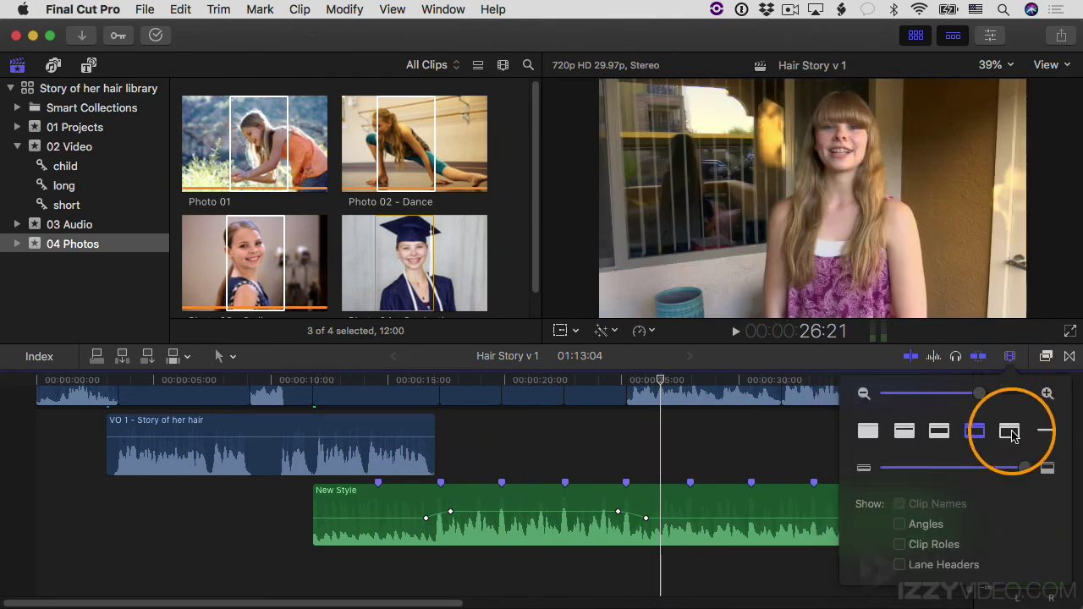
pyautogui.moveTo(1022, 471); pyautogui.dragTo(971, 414)
pyautogui.click(1010, 357)
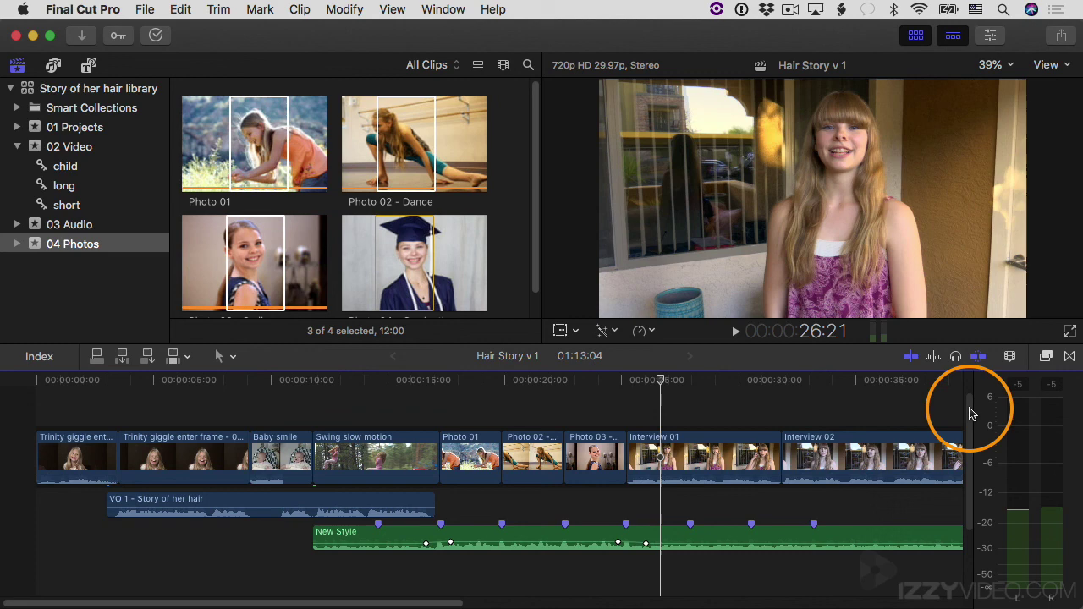